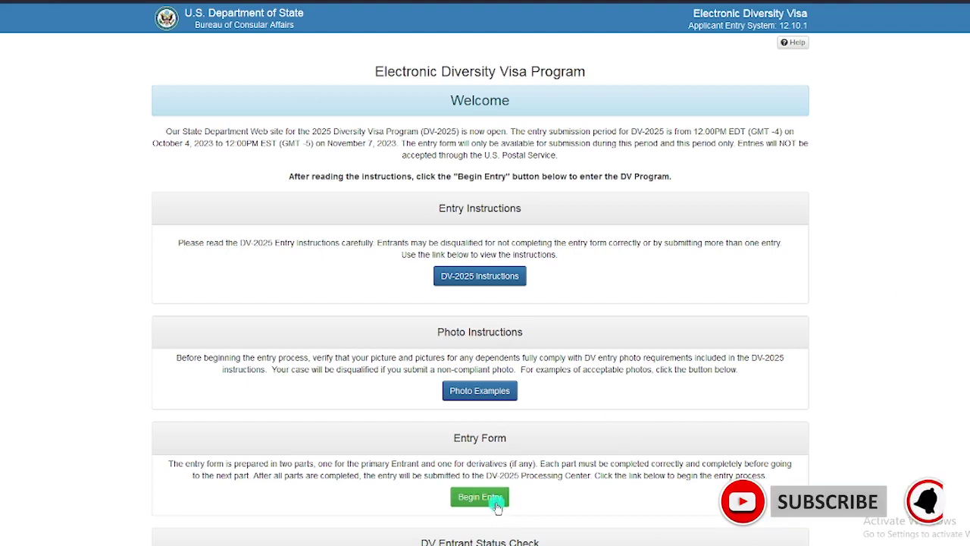
# Step: Start a new DV-2025 entry and pass the check by entering the displayed authentication code
pyautogui.click(491, 504)
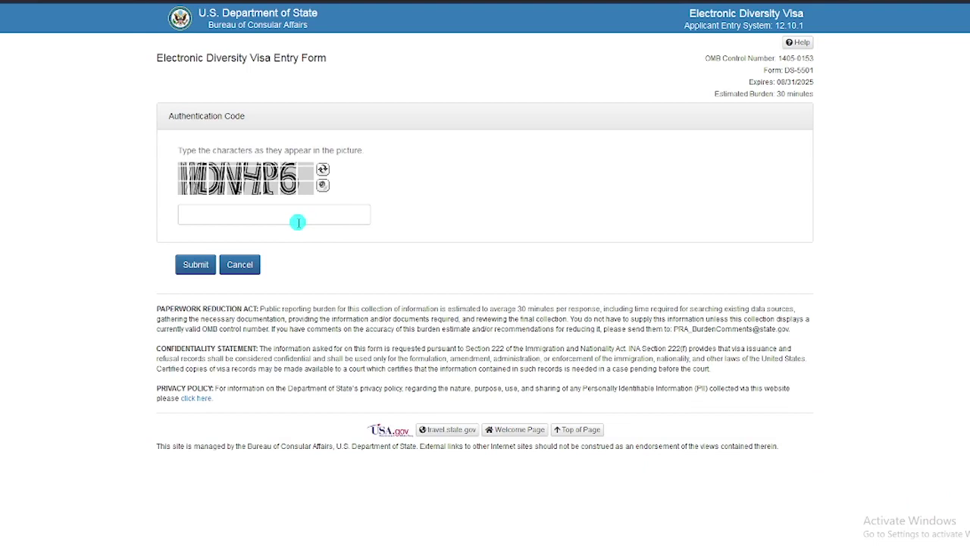
pyautogui.click(286, 216)
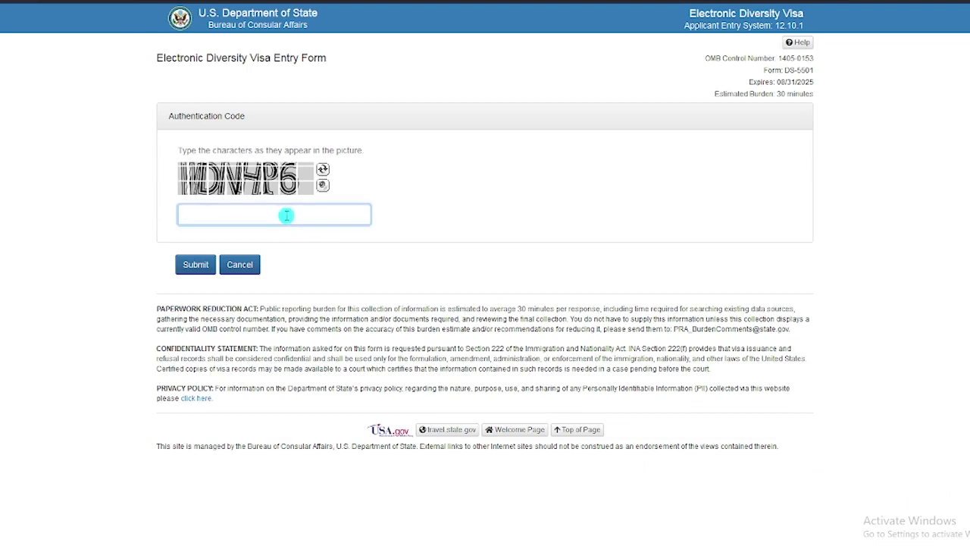
pyautogui.write('WDNHP6')
pyautogui.click(194, 265)
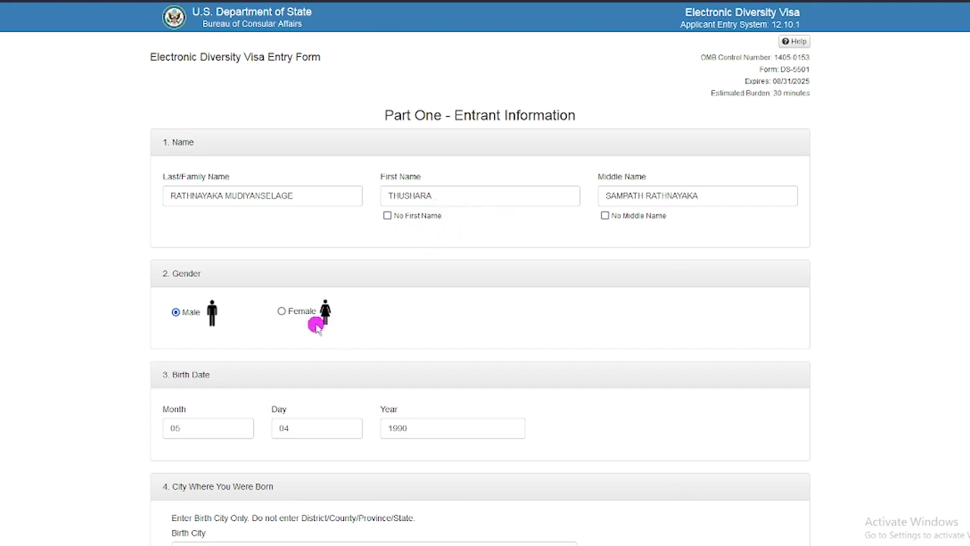
pyautogui.scroll(-1, 315, 324)
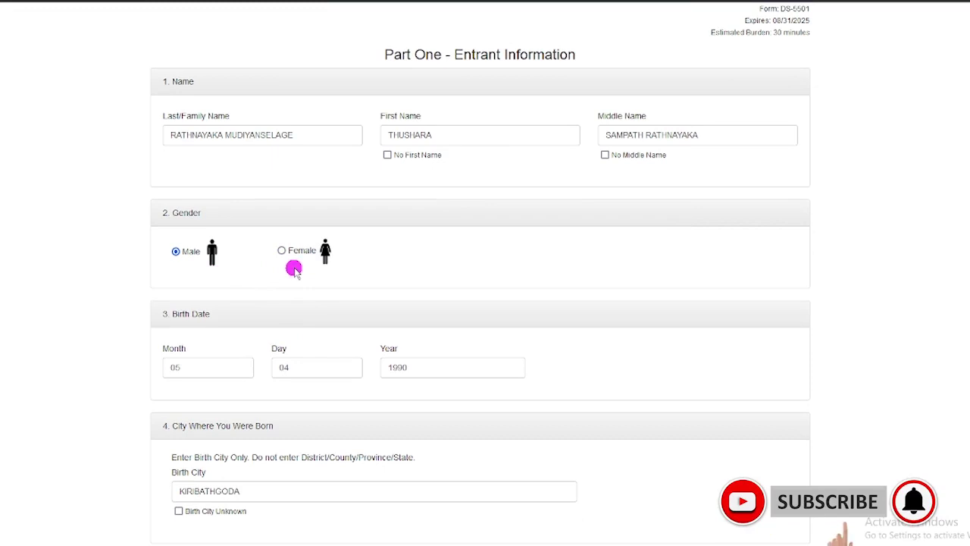
pyautogui.scroll(-2, 290, 255)
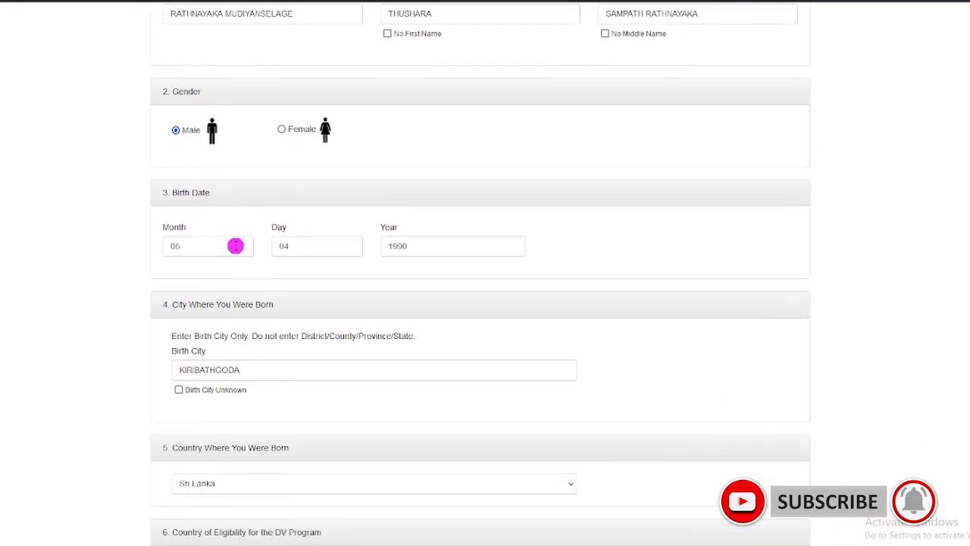
pyautogui.scroll(-1, 235, 245)
pyautogui.click(217, 187)
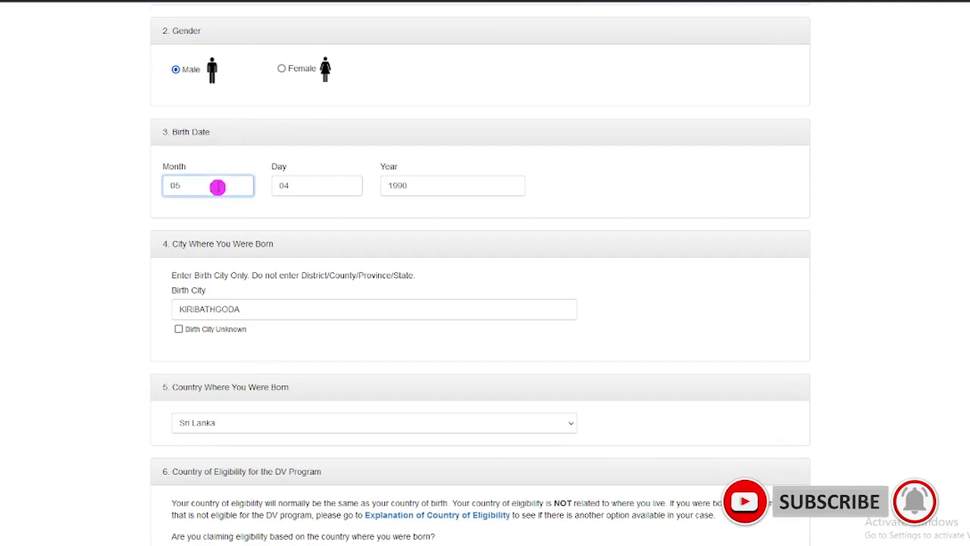
pyautogui.click(309, 189)
pyautogui.click(447, 192)
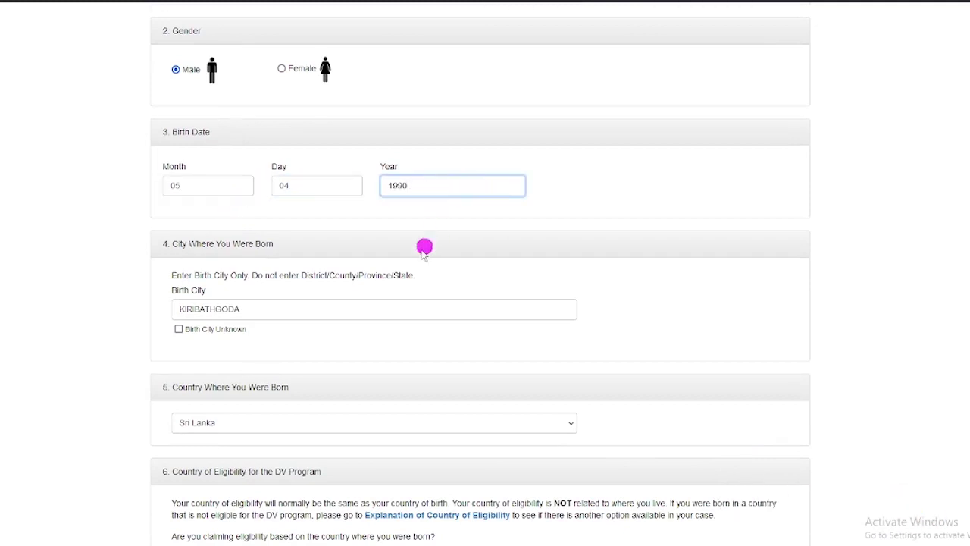
pyautogui.scroll(-1, 382, 273)
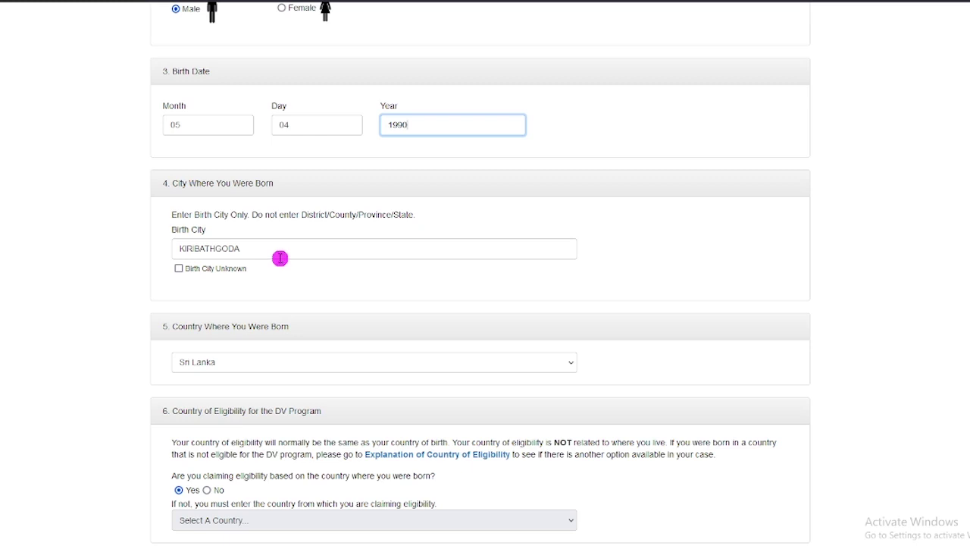
pyautogui.click(179, 269)
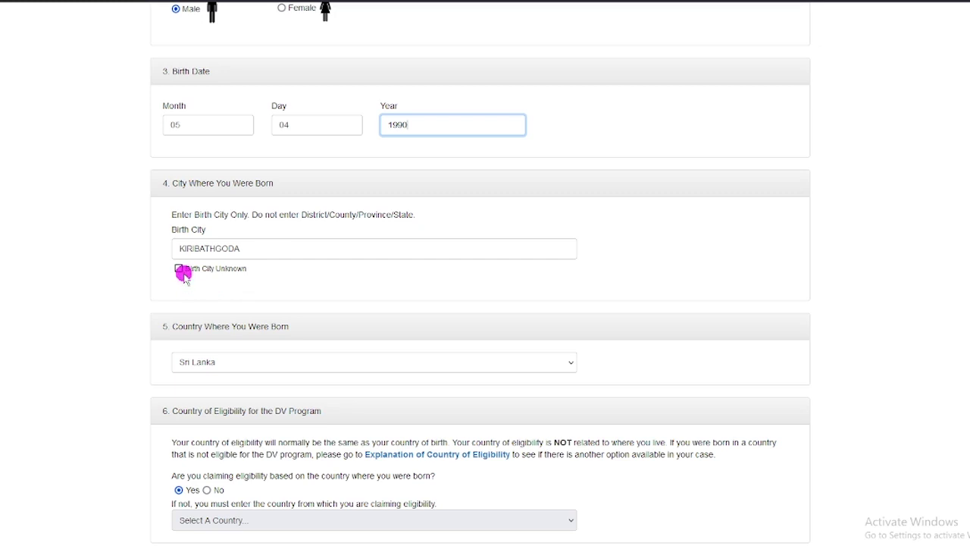
pyautogui.click(182, 273)
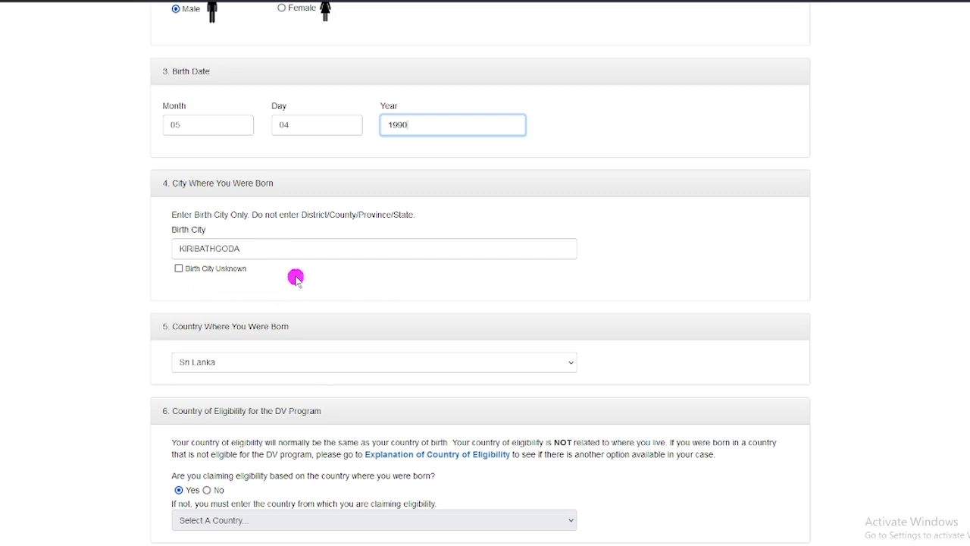
pyautogui.scroll(-3, 296, 277)
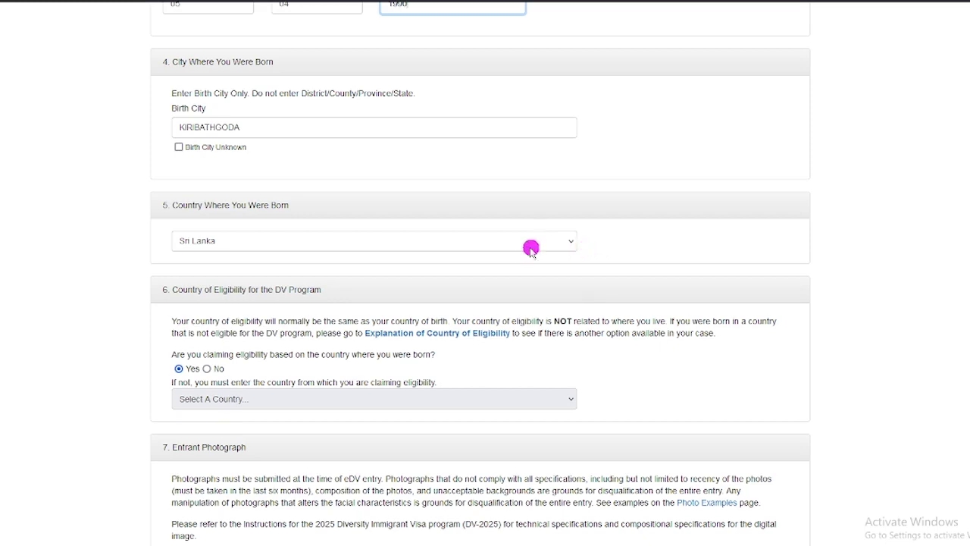
pyautogui.scroll(-1, 675, 278)
pyautogui.scroll(-2, 681, 345)
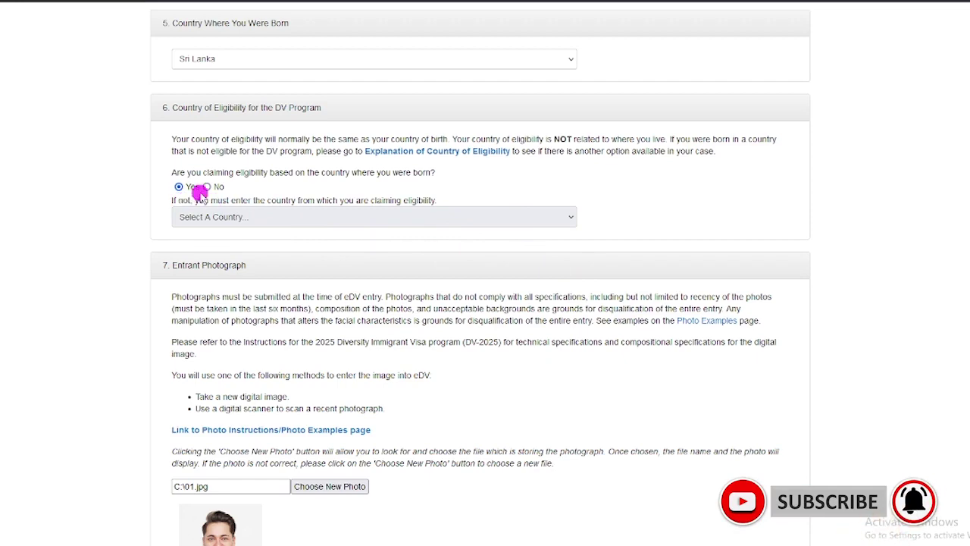
# Step: Scroll down the E-DV form past the uploaded 01.jpg entrant photograph
pyautogui.scroll(-2, 298, 260)
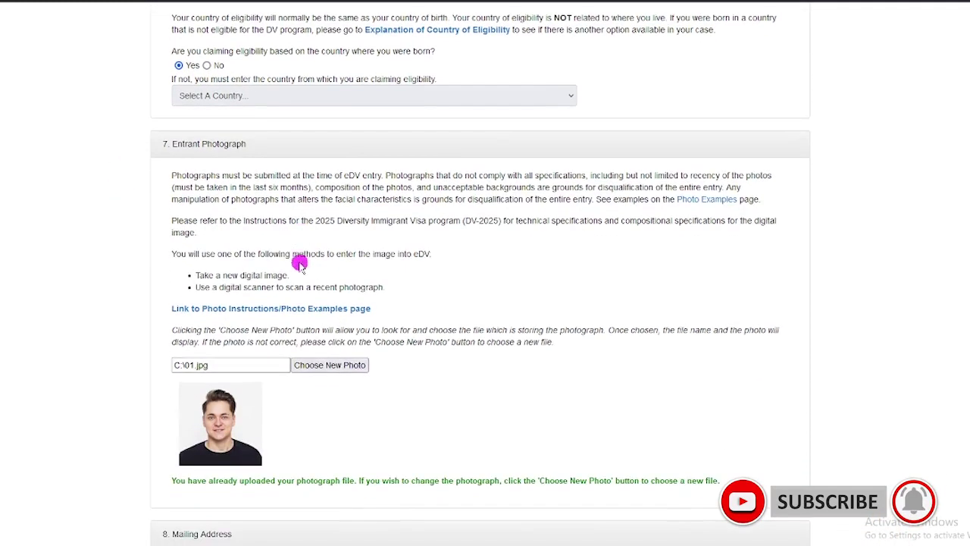
pyautogui.scroll(-1, 313, 380)
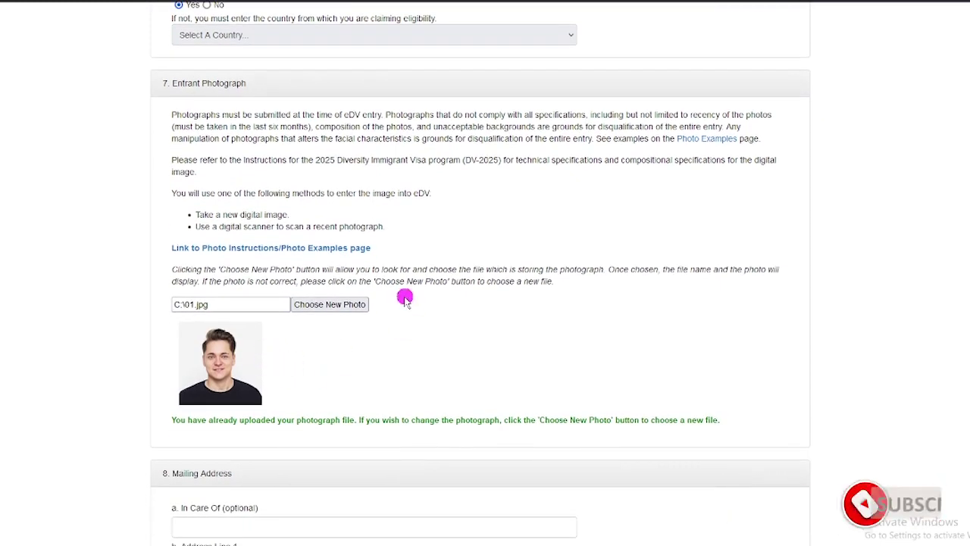
pyautogui.scroll(-1, 402, 296)
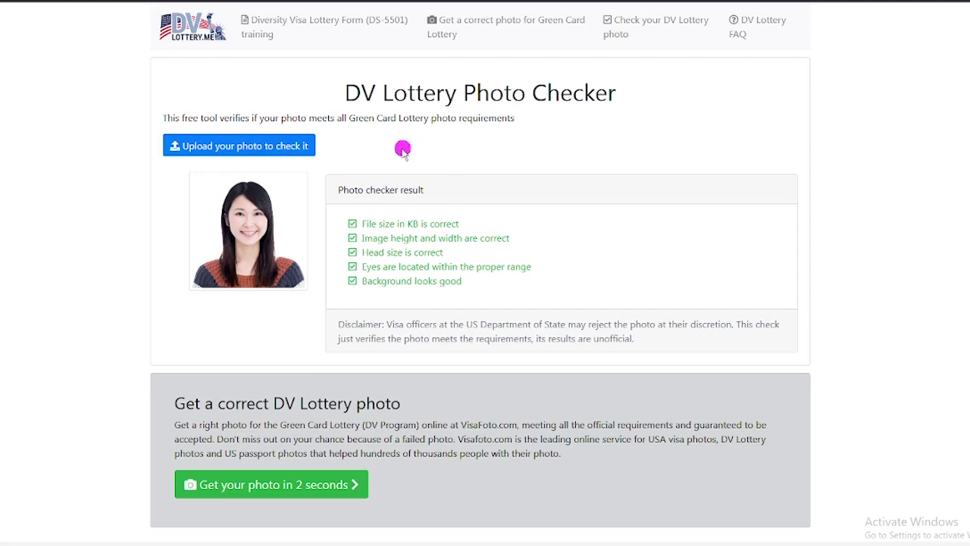
# Step: Upload photo 2 to the DV Lottery Photo Checker to test it against the requirements
pyautogui.click(270, 151)
pyautogui.click(393, 157)
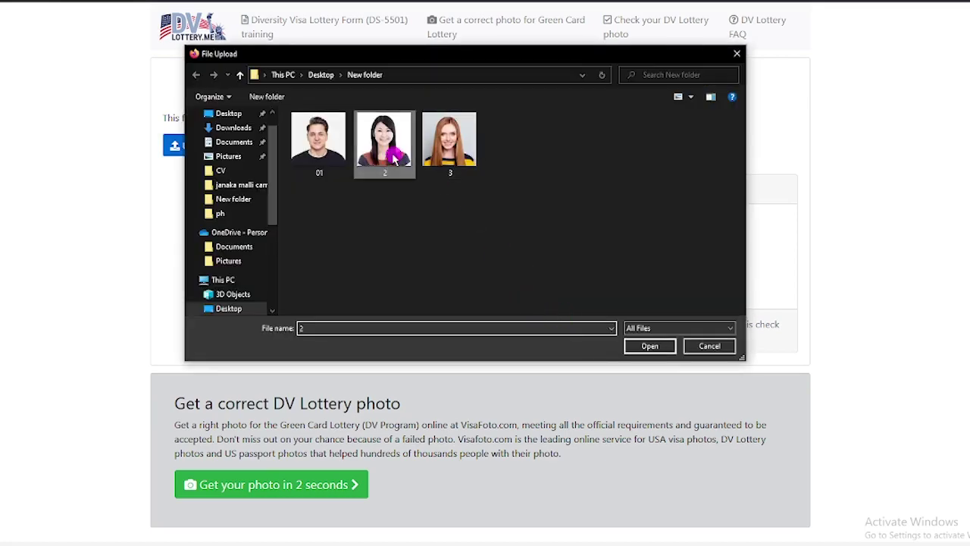
pyautogui.click(644, 345)
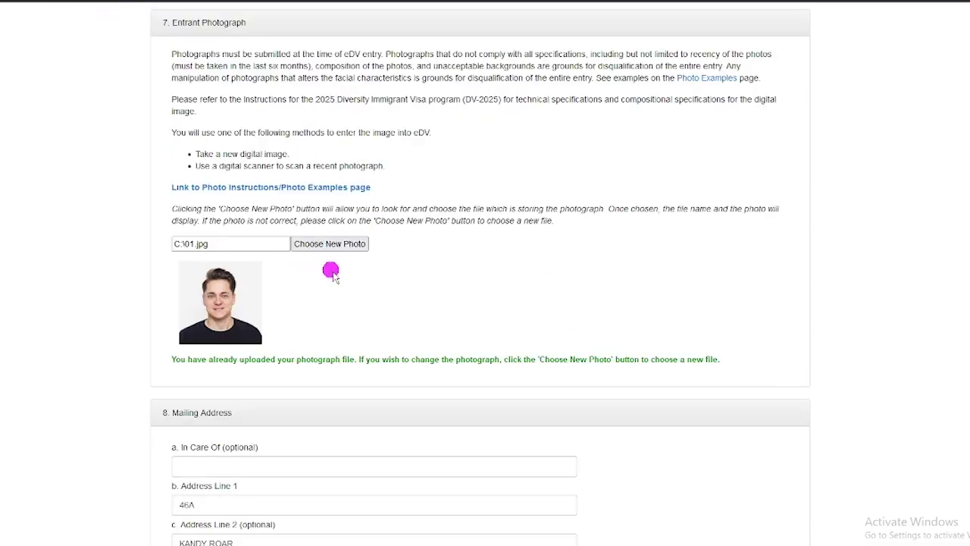
pyautogui.scroll(-3, 341, 282)
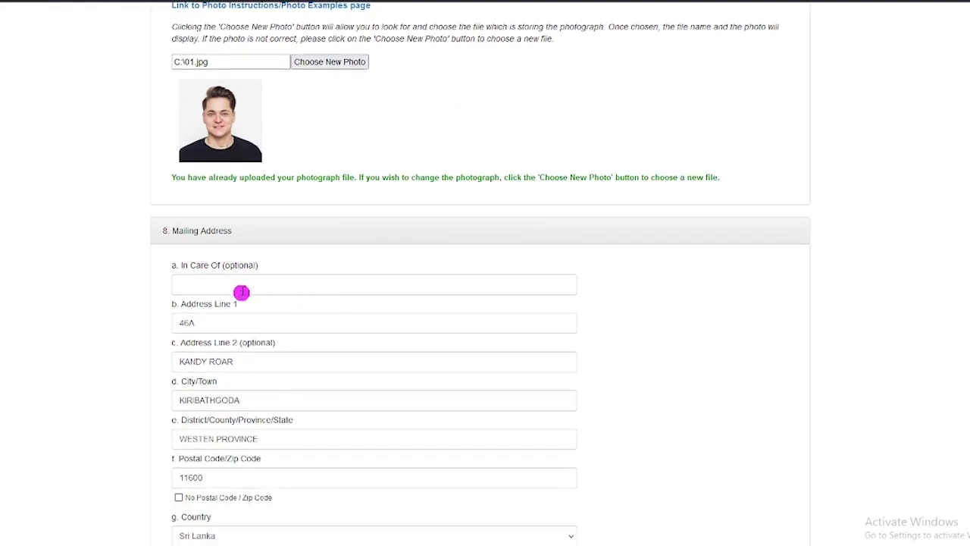
pyautogui.scroll(-1, 242, 292)
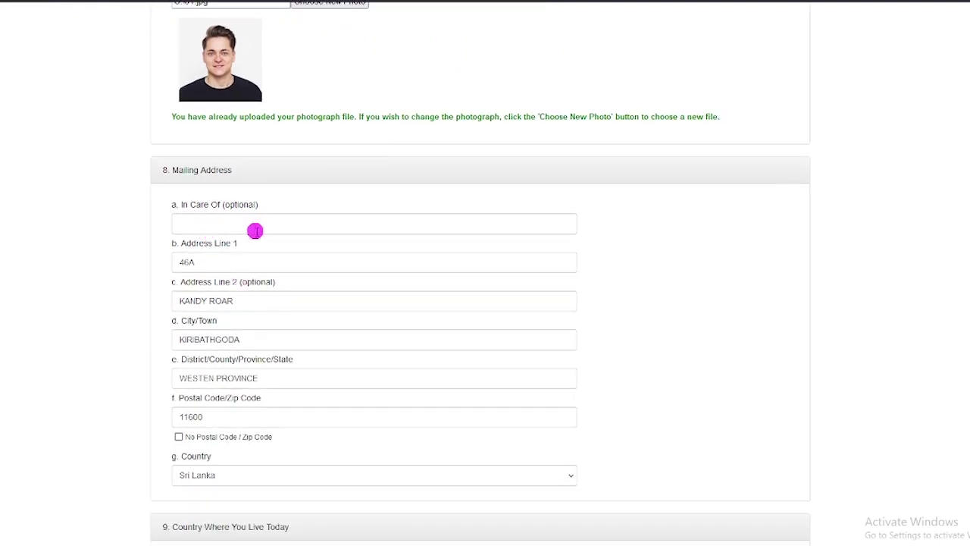
pyautogui.scroll(-1, 210, 229)
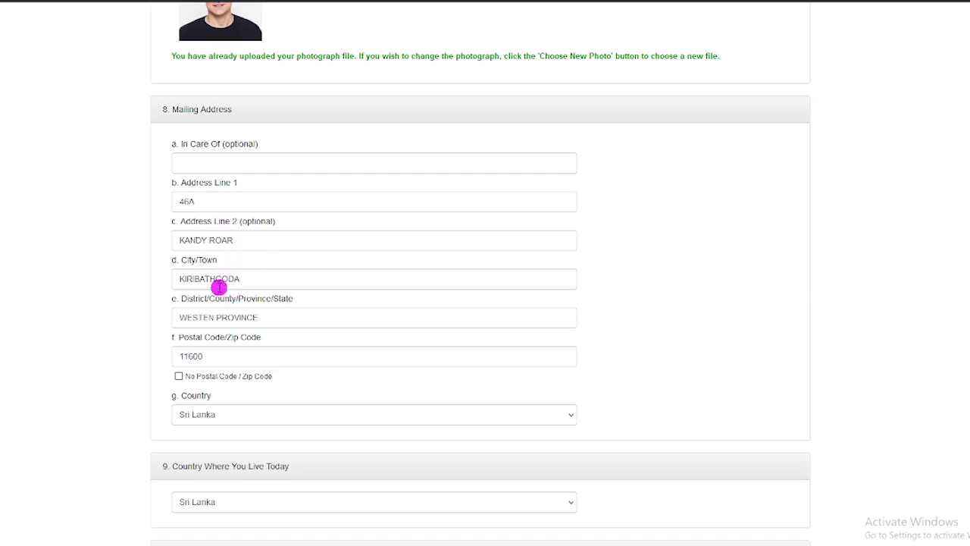
pyautogui.scroll(-1, 216, 285)
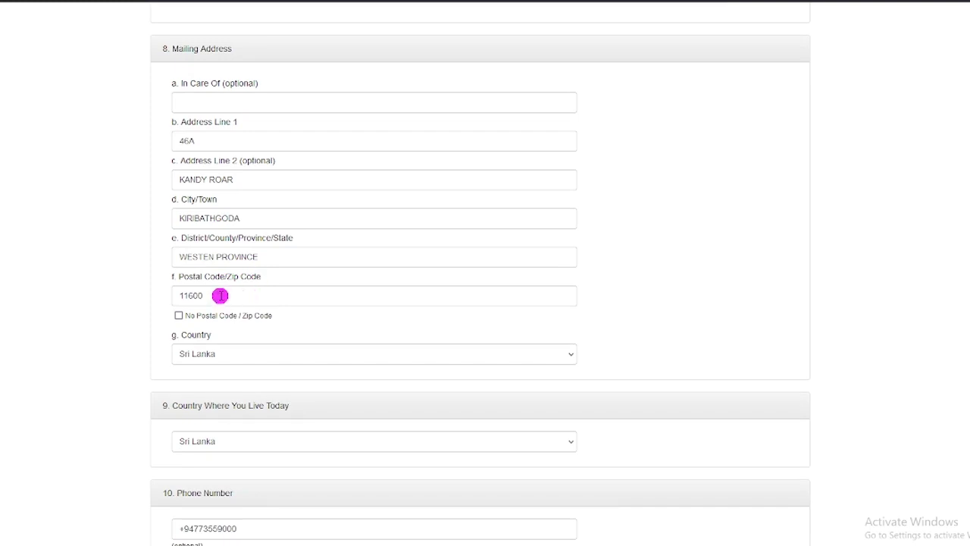
pyautogui.scroll(-1, 220, 295)
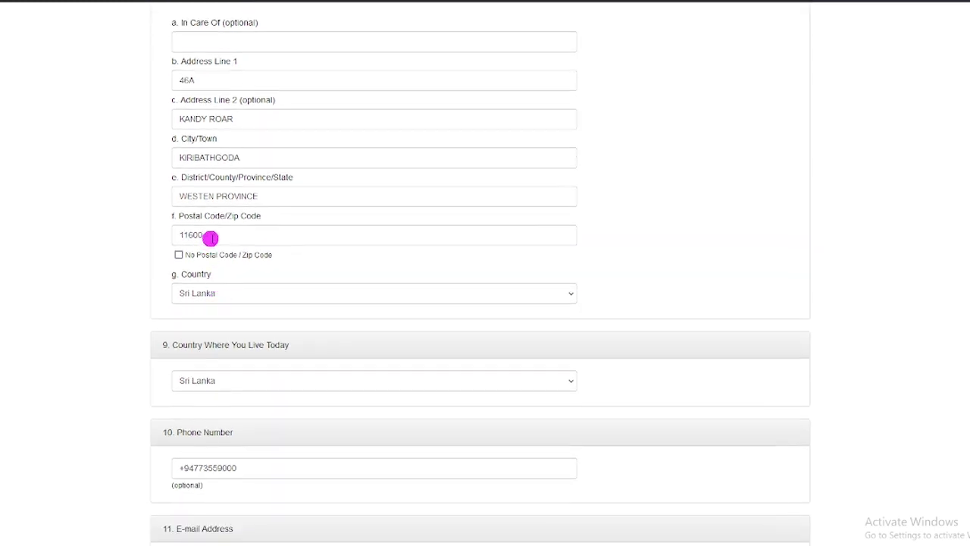
pyautogui.scroll(-1, 219, 280)
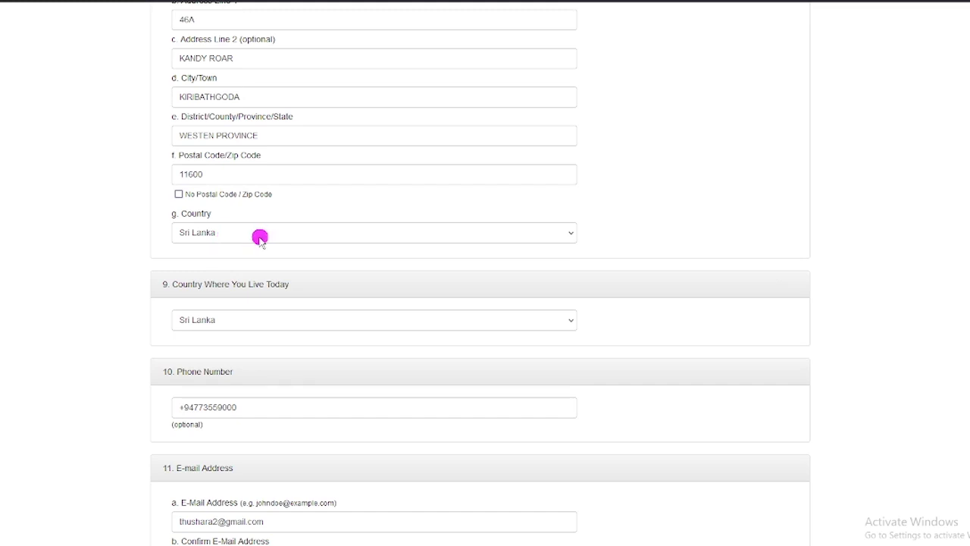
pyautogui.scroll(-1, 260, 239)
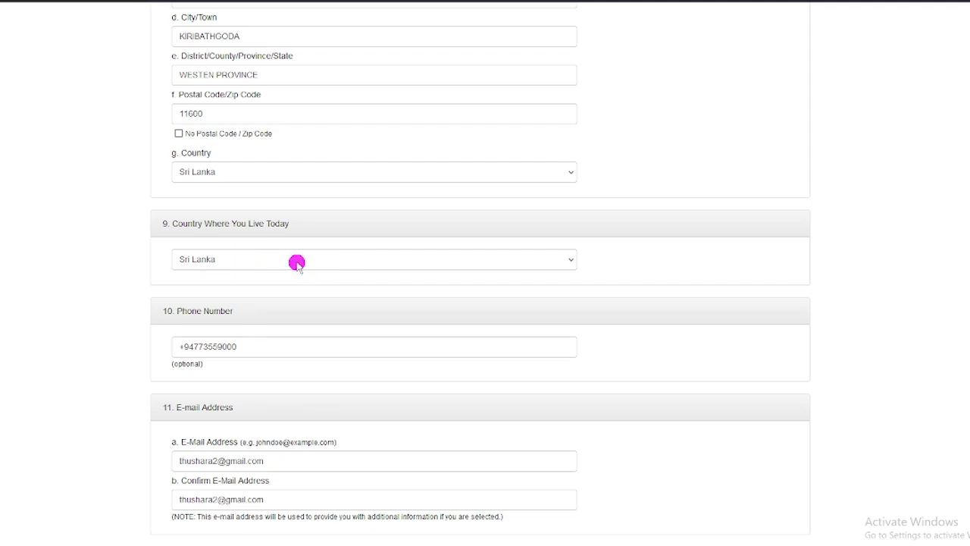
pyautogui.scroll(-2, 300, 267)
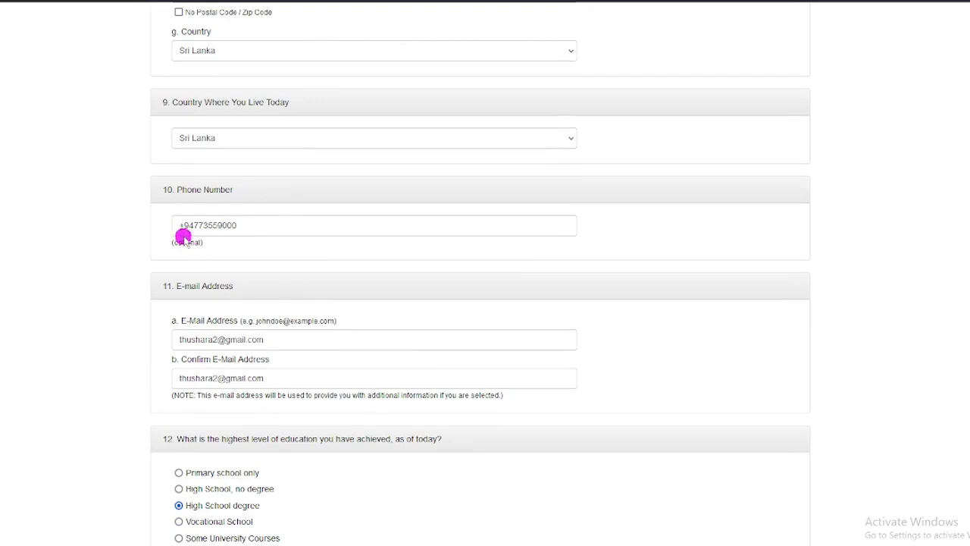
pyautogui.scroll(-1, 257, 280)
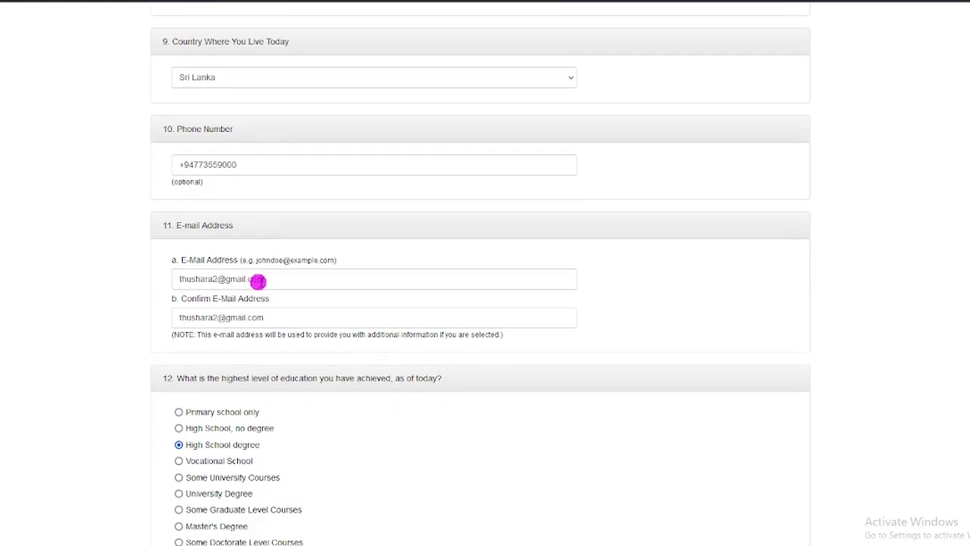
pyautogui.scroll(-1, 257, 280)
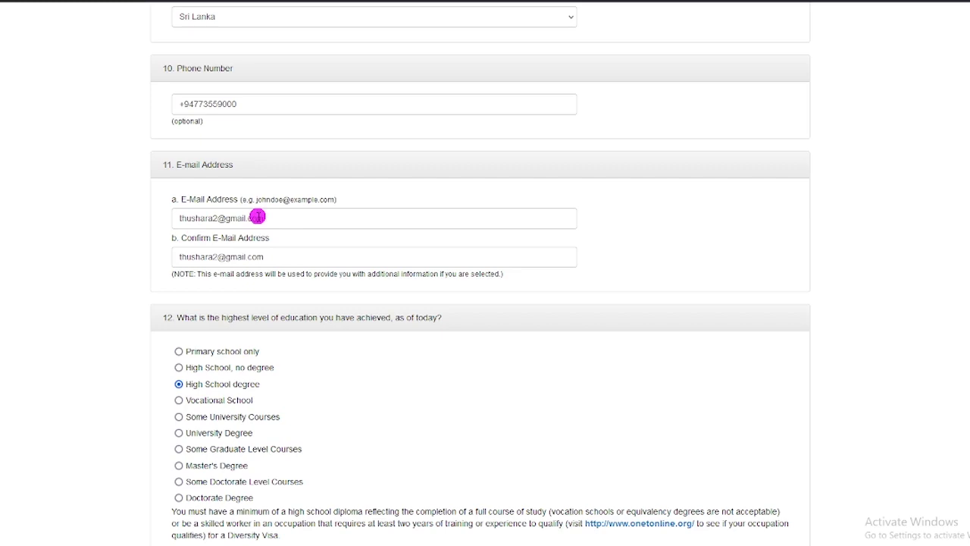
pyautogui.scroll(-1, 265, 256)
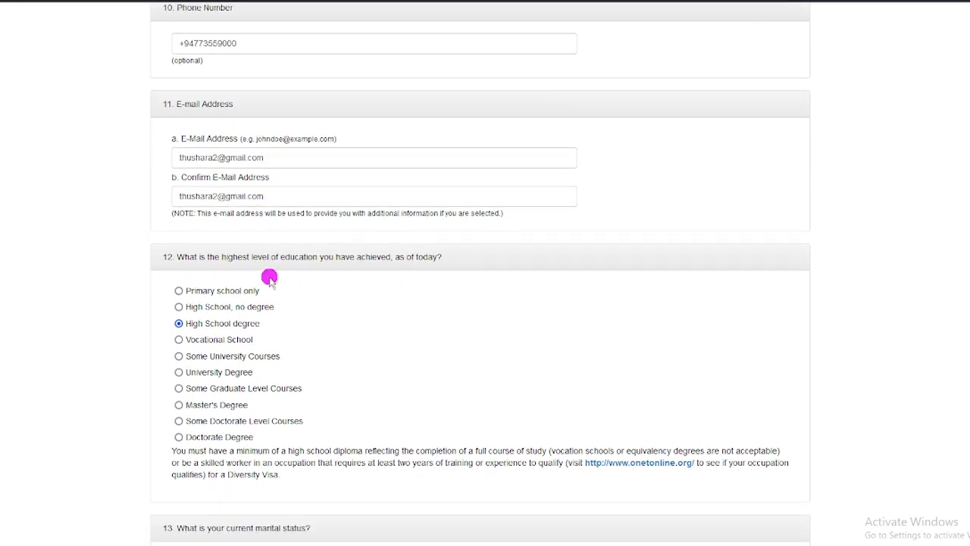
pyautogui.scroll(-2, 277, 232)
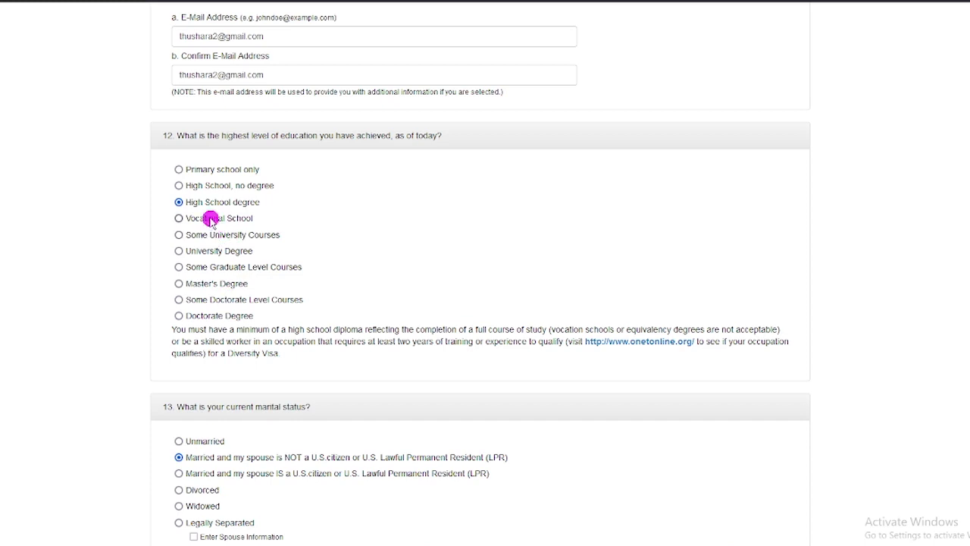
pyautogui.click(180, 203)
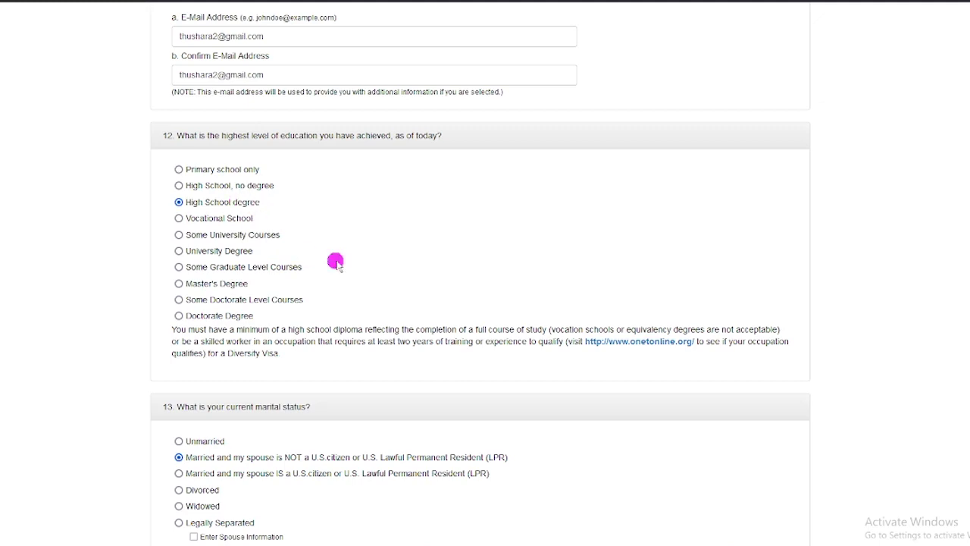
pyautogui.scroll(-2, 230, 261)
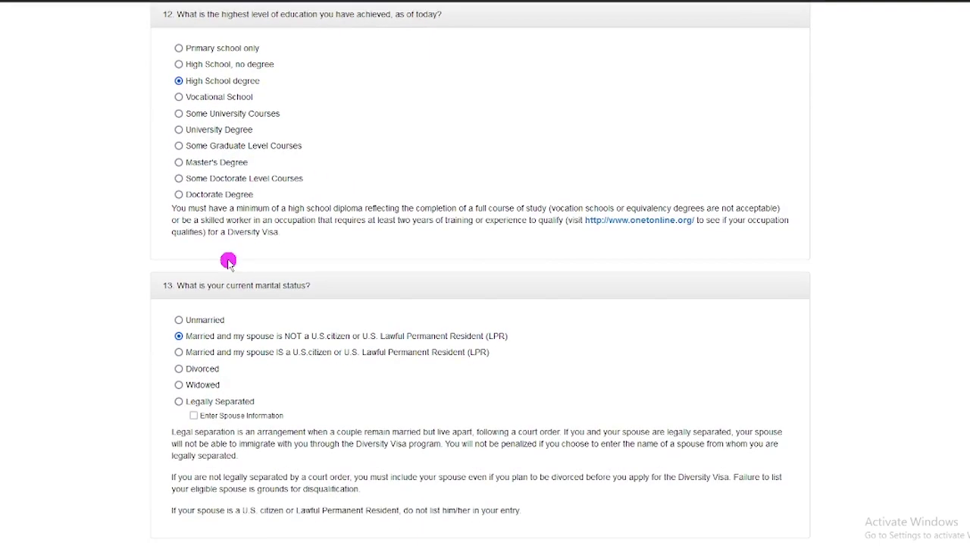
pyautogui.scroll(-1, 229, 261)
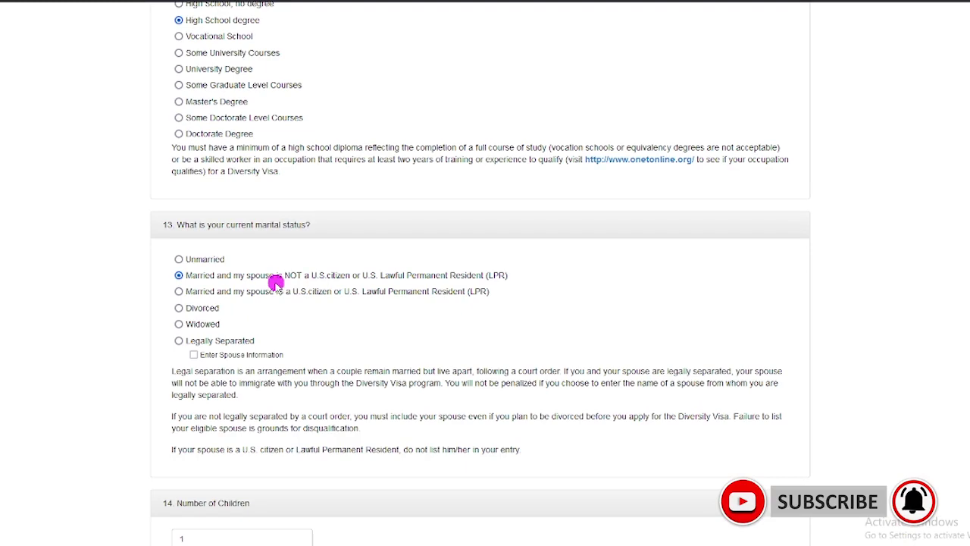
# Step: Review the Part One answers, including the one listed child, and continue to Part Two
pyautogui.scroll(-3, 275, 282)
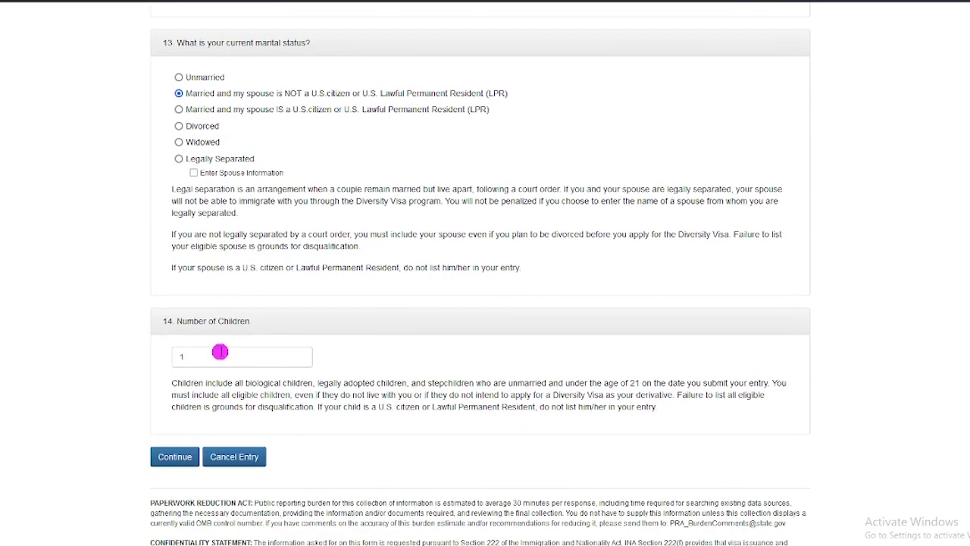
pyautogui.scroll(-1, 219, 351)
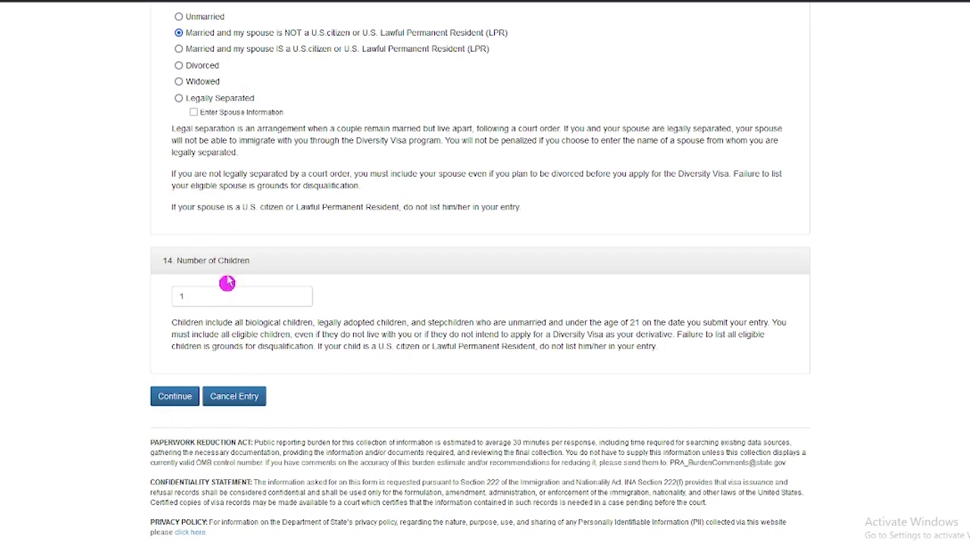
pyautogui.scroll(10, 256, 212)
pyautogui.scroll(10, 256, 209)
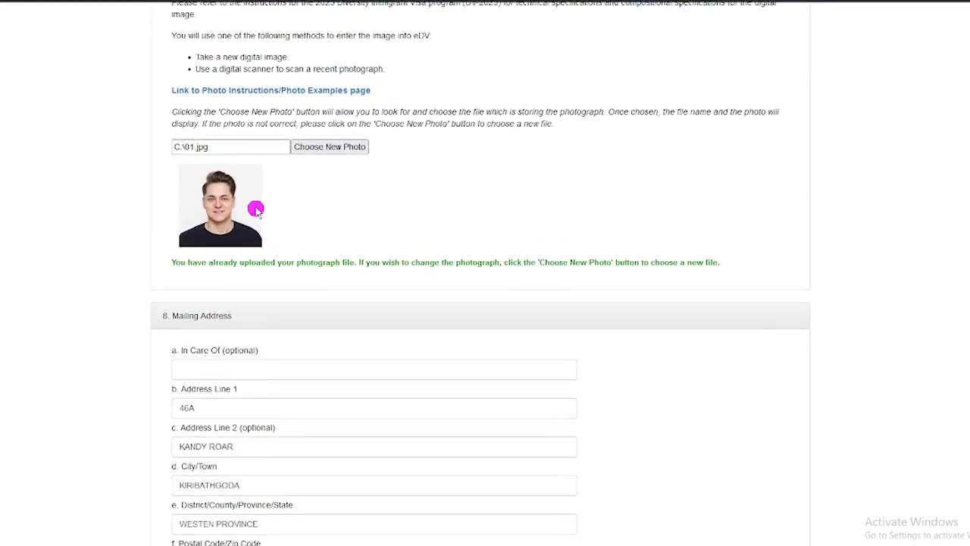
pyautogui.scroll(-6, 256, 207)
pyautogui.scroll(-15, 256, 207)
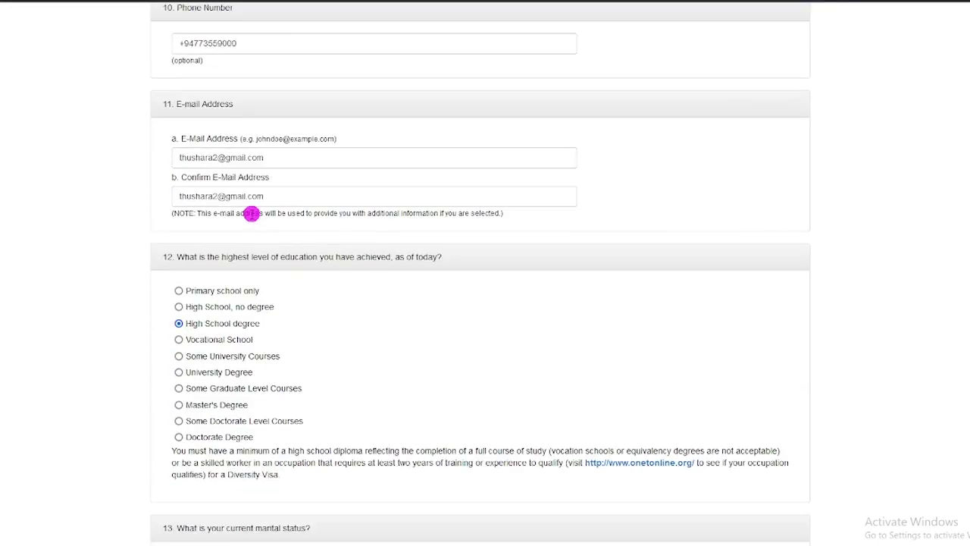
pyautogui.click(183, 371)
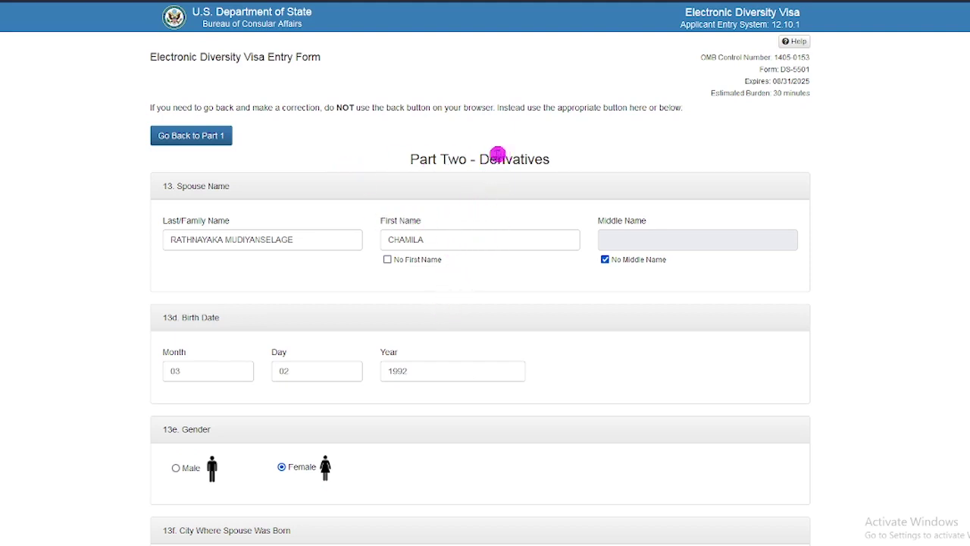
# Step: Scroll down Part Two – Derivatives past the spouse's details to the 13h Spouse Photograph section
pyautogui.scroll(-2, 381, 225)
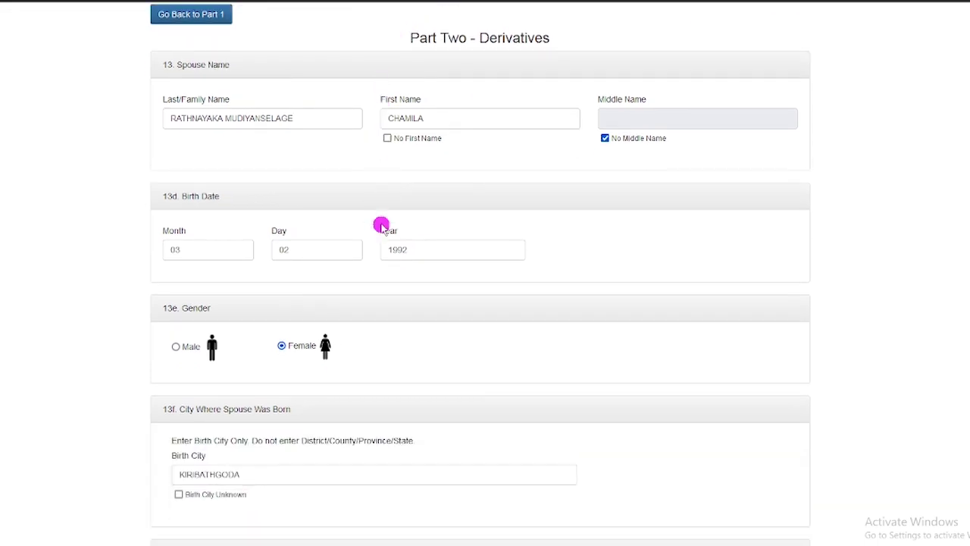
pyautogui.scroll(3, 381, 223)
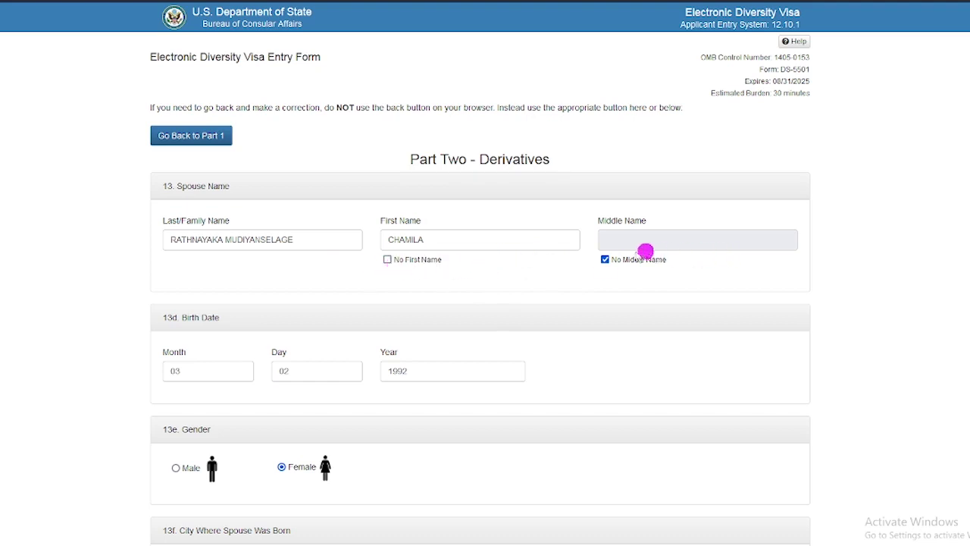
pyautogui.scroll(-1, 463, 274)
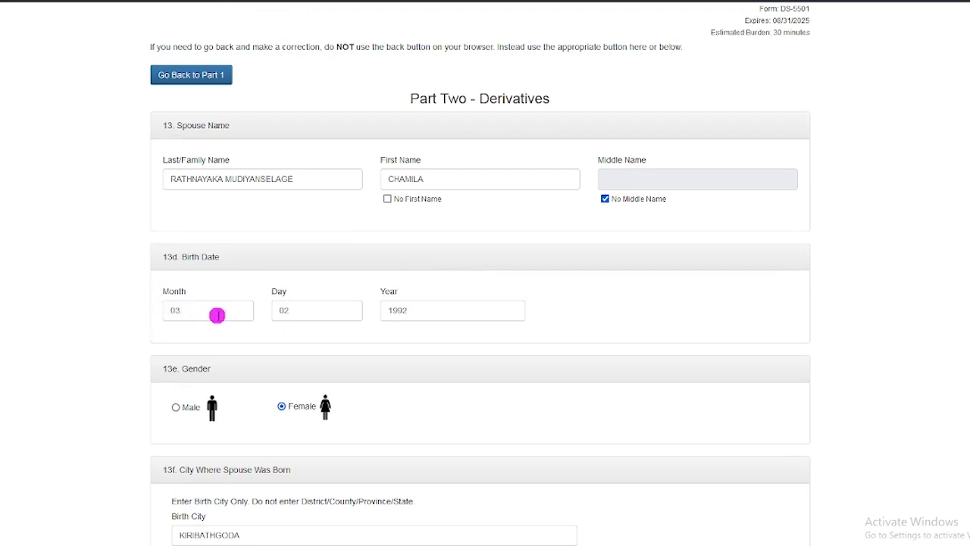
pyautogui.scroll(-2, 238, 340)
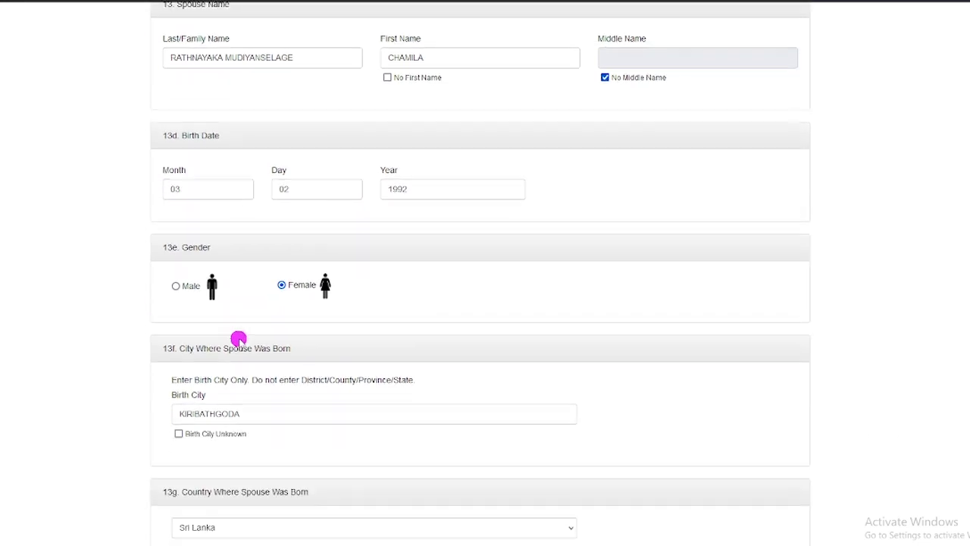
pyautogui.scroll(-2, 315, 317)
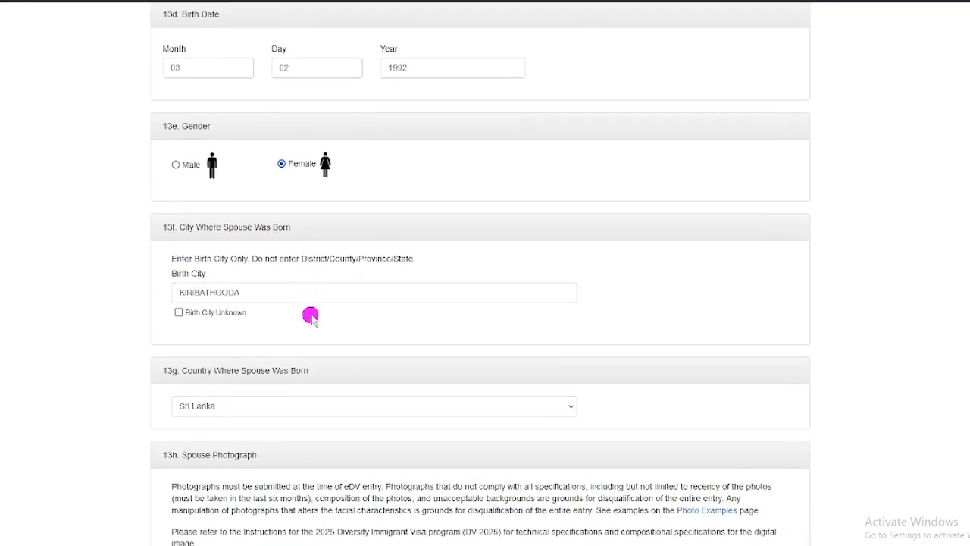
pyautogui.scroll(-1, 311, 317)
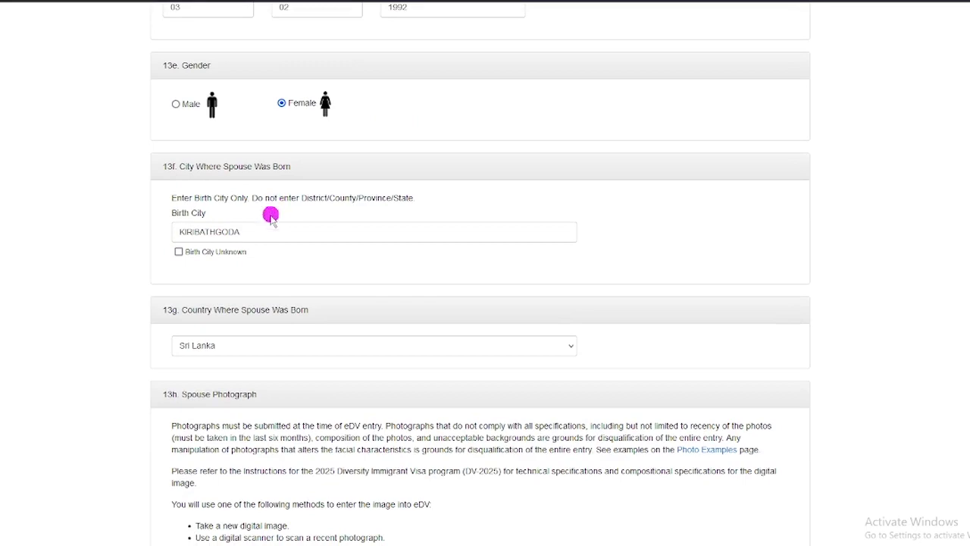
pyautogui.scroll(-1, 258, 265)
pyautogui.scroll(-1, 250, 262)
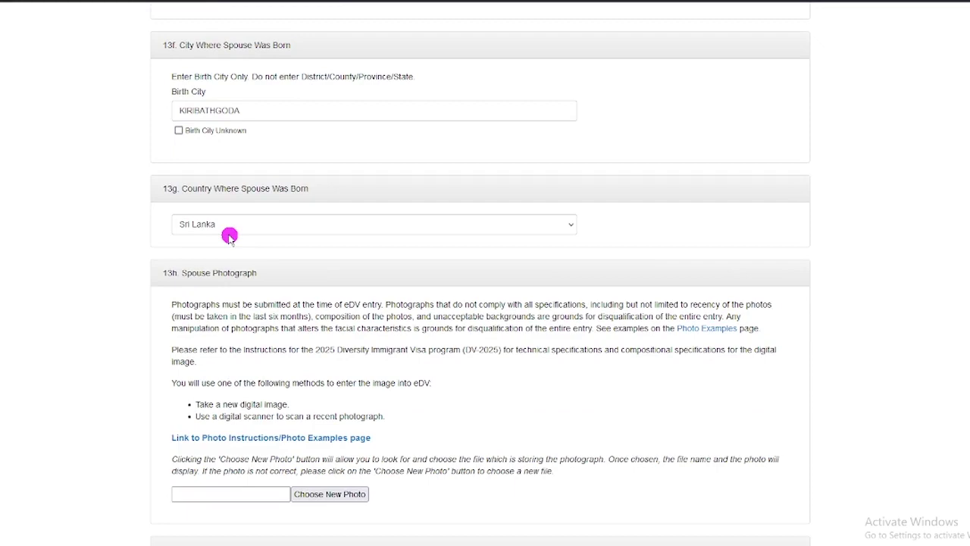
pyautogui.scroll(-1, 228, 236)
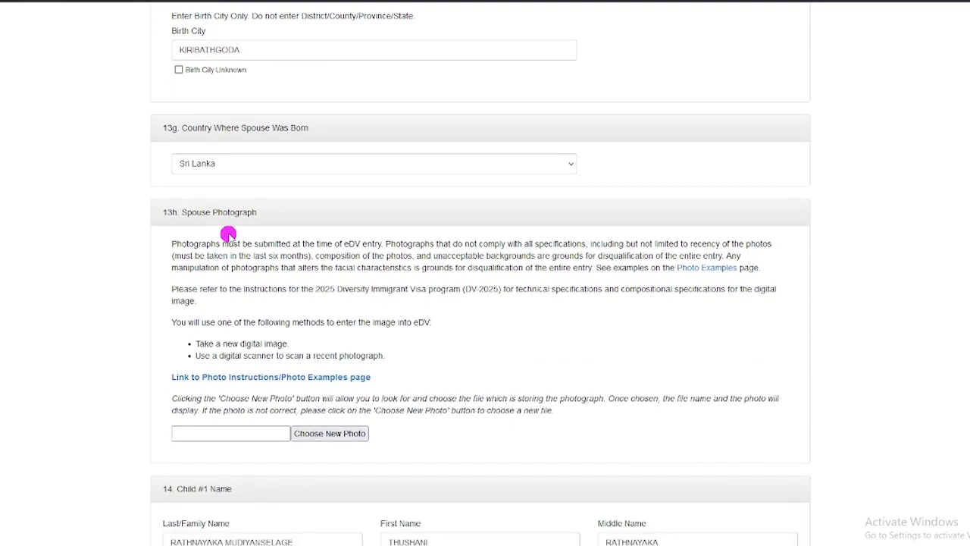
pyautogui.scroll(-2, 229, 235)
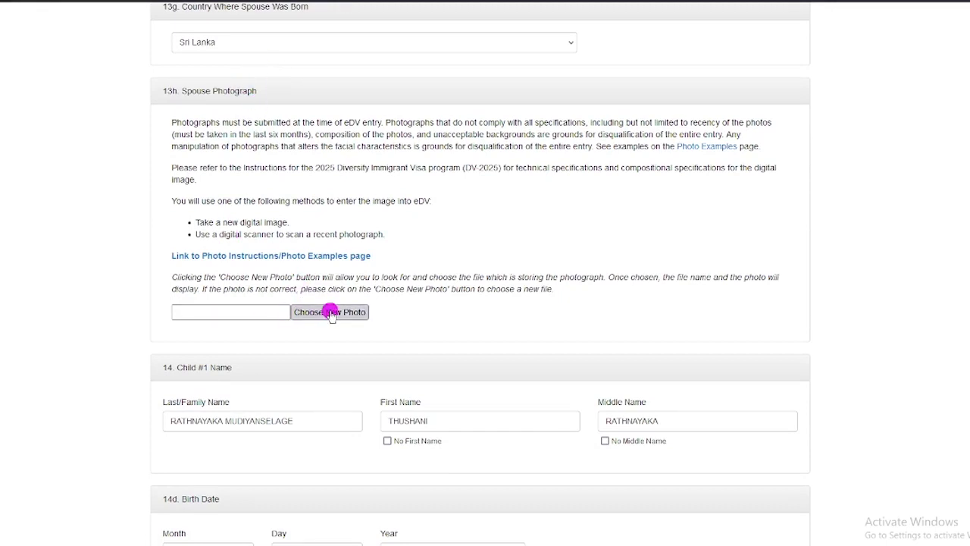
# Step: Attach C:\2.jpg as the spouse photograph in section 13h
pyautogui.click(338, 311)
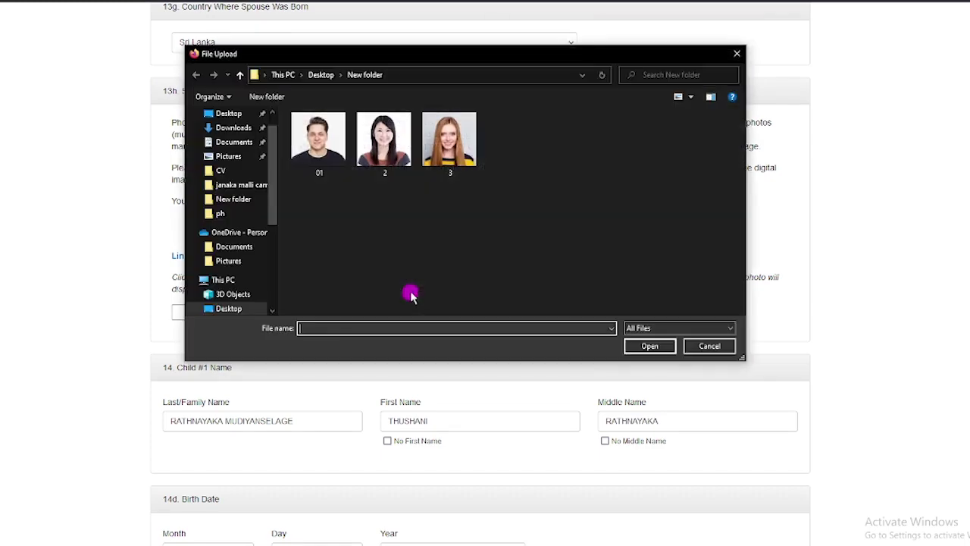
pyautogui.click(385, 148)
pyautogui.click(652, 346)
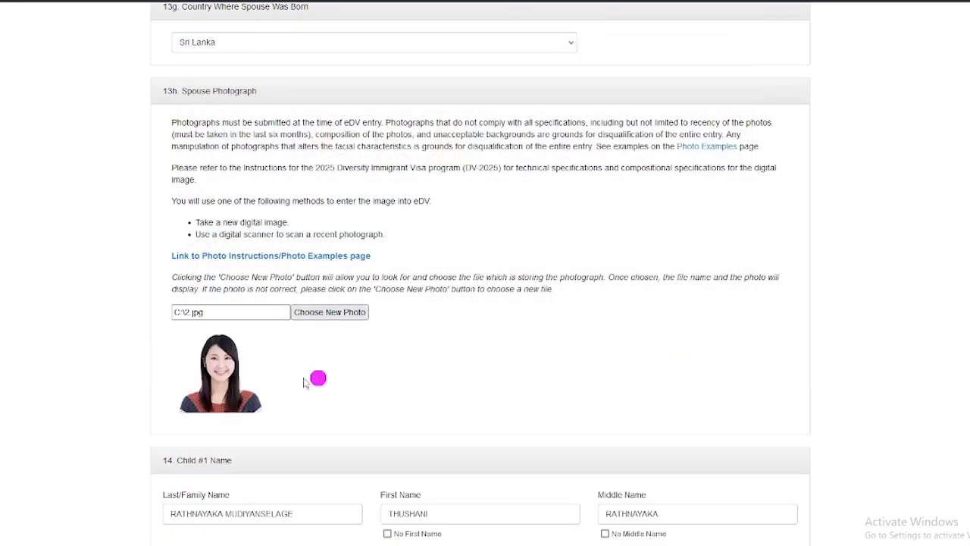
pyautogui.scroll(-2, 359, 349)
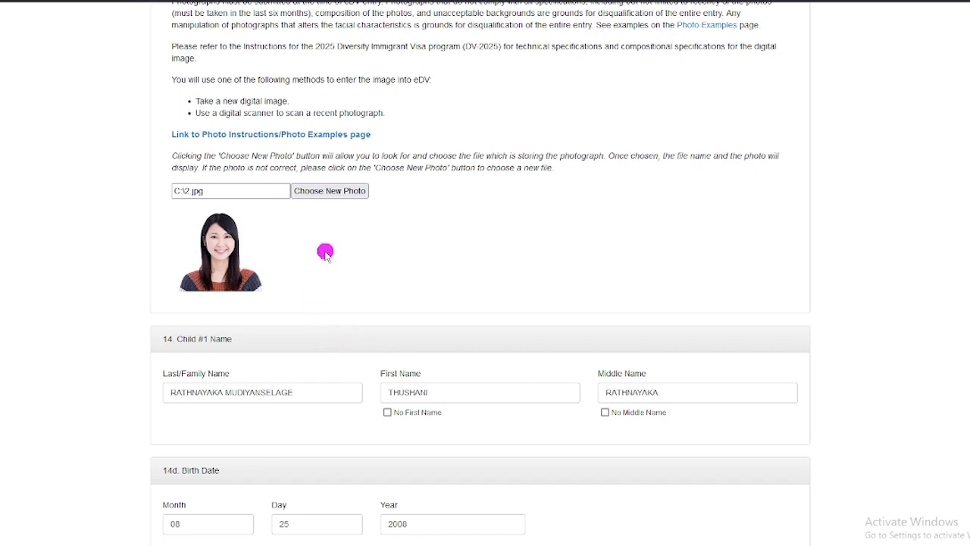
pyautogui.scroll(-1, 324, 253)
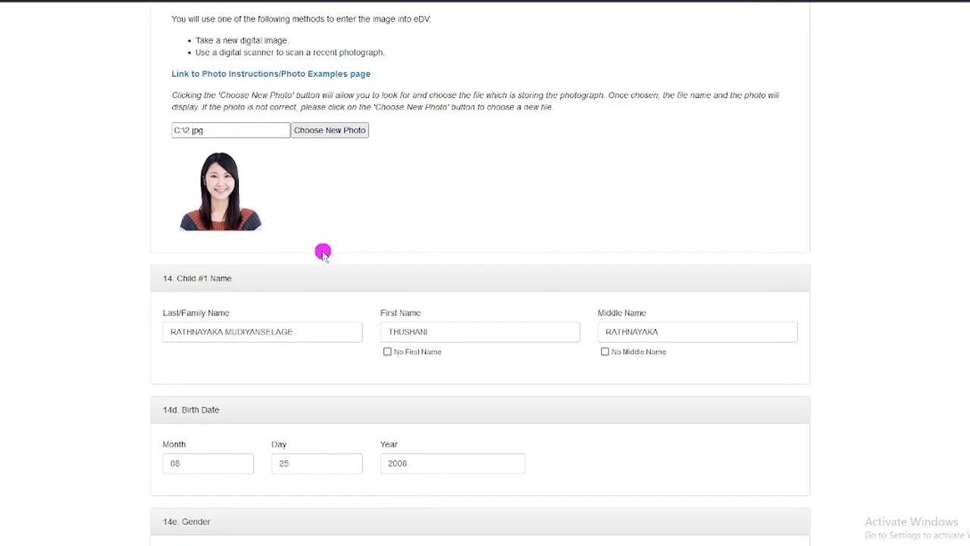
pyautogui.scroll(-1, 322, 253)
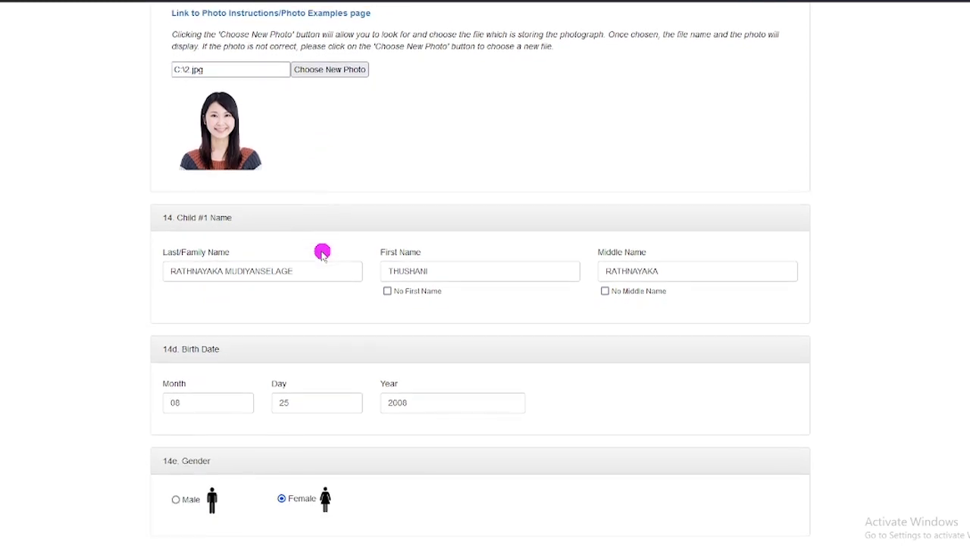
pyautogui.scroll(-1, 319, 252)
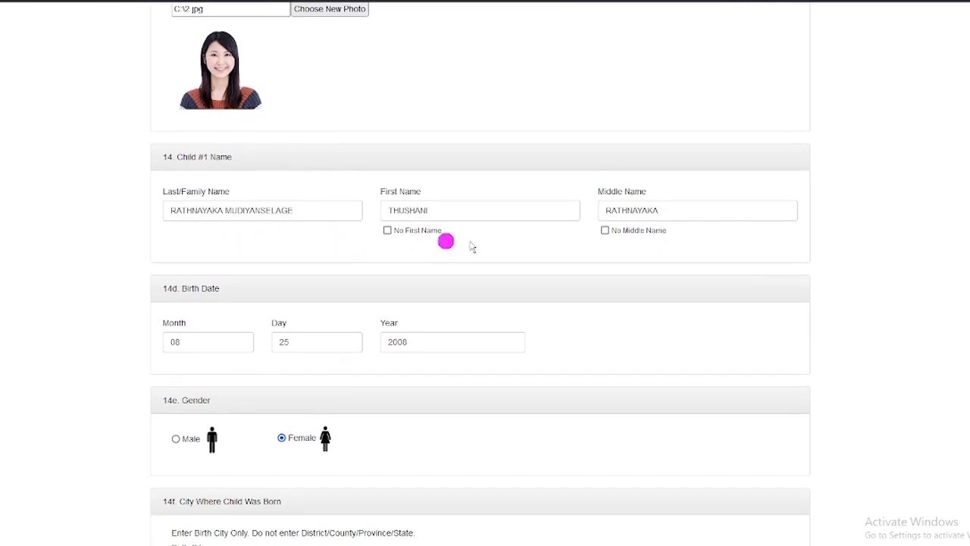
pyautogui.scroll(-1, 277, 303)
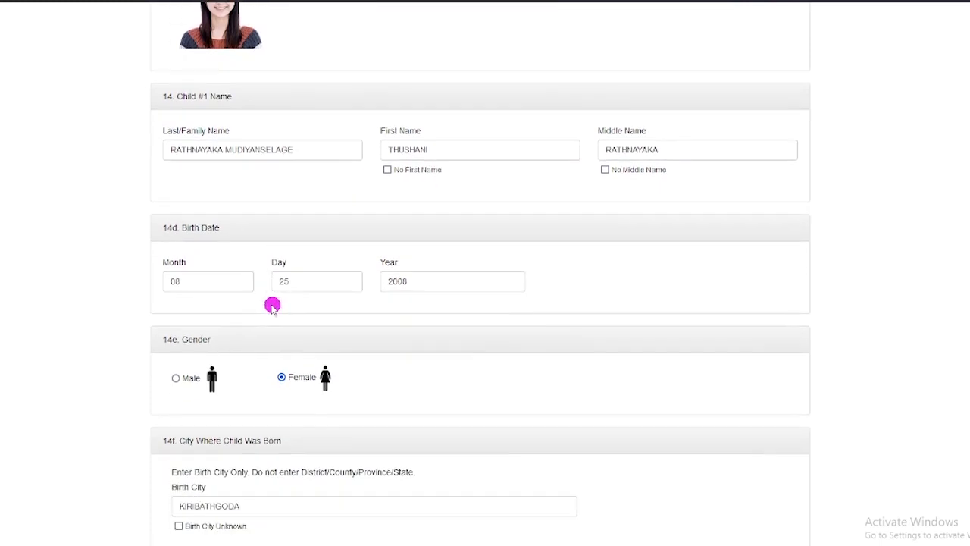
pyautogui.scroll(-1, 333, 364)
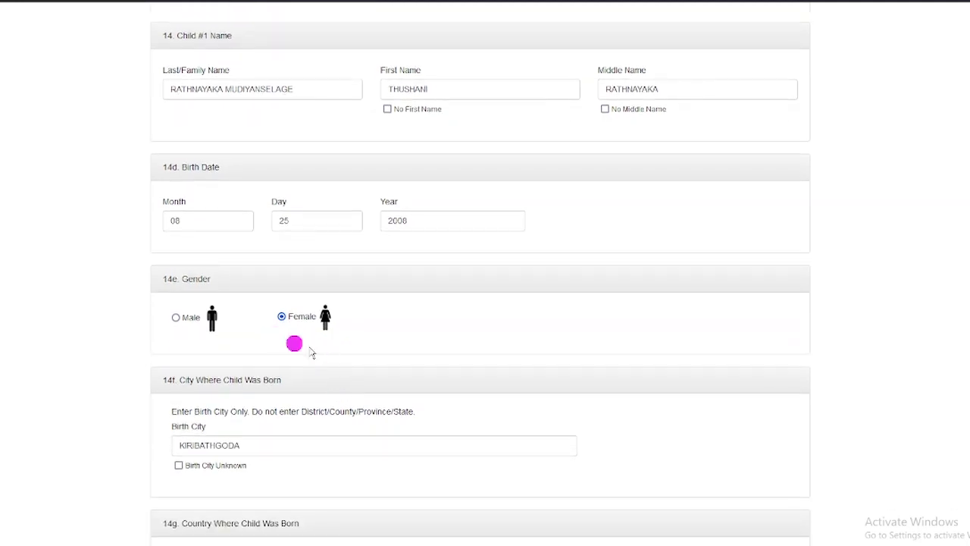
pyautogui.scroll(-1, 330, 352)
pyautogui.scroll(-3, 330, 354)
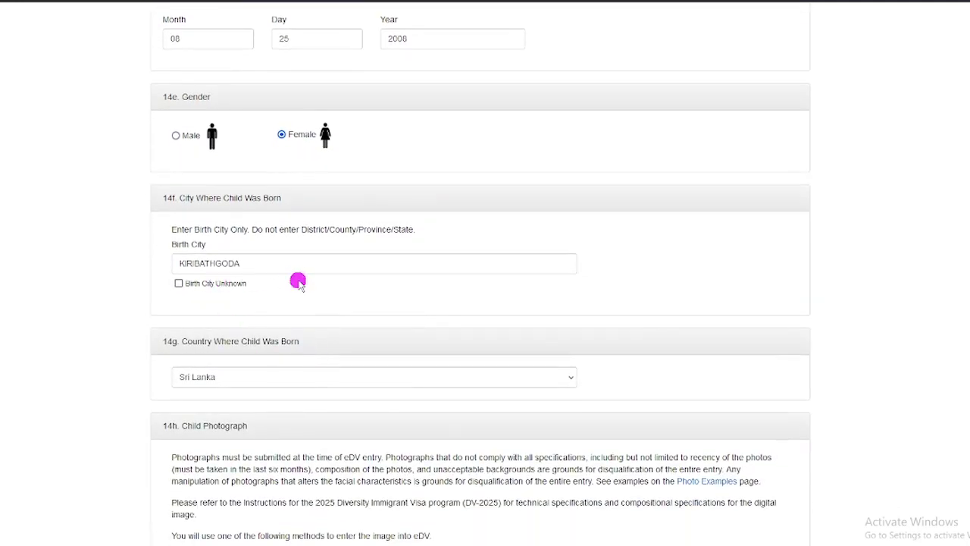
pyautogui.scroll(-1, 297, 282)
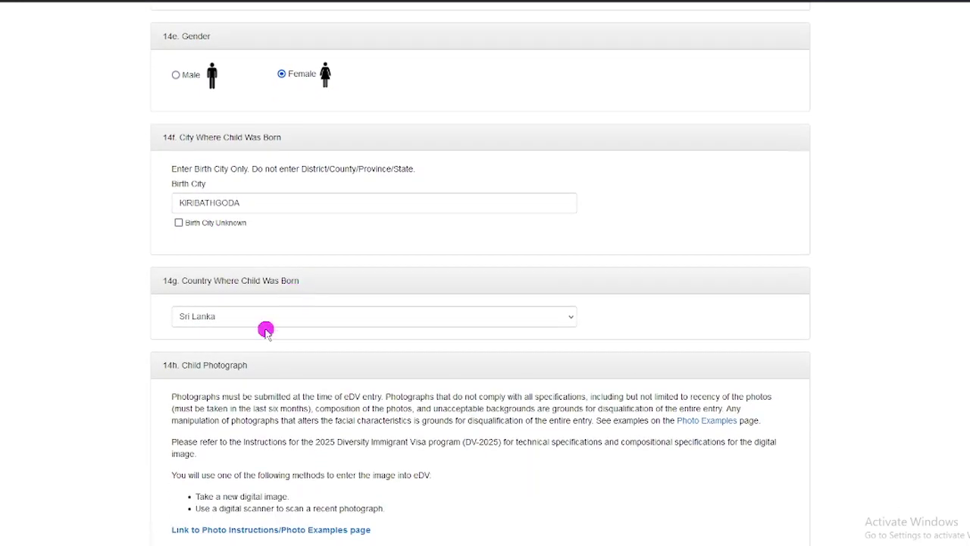
pyautogui.scroll(-4, 265, 330)
# Step: Attach 3.jpg as the child's photograph under section 14h
pyautogui.click(333, 344)
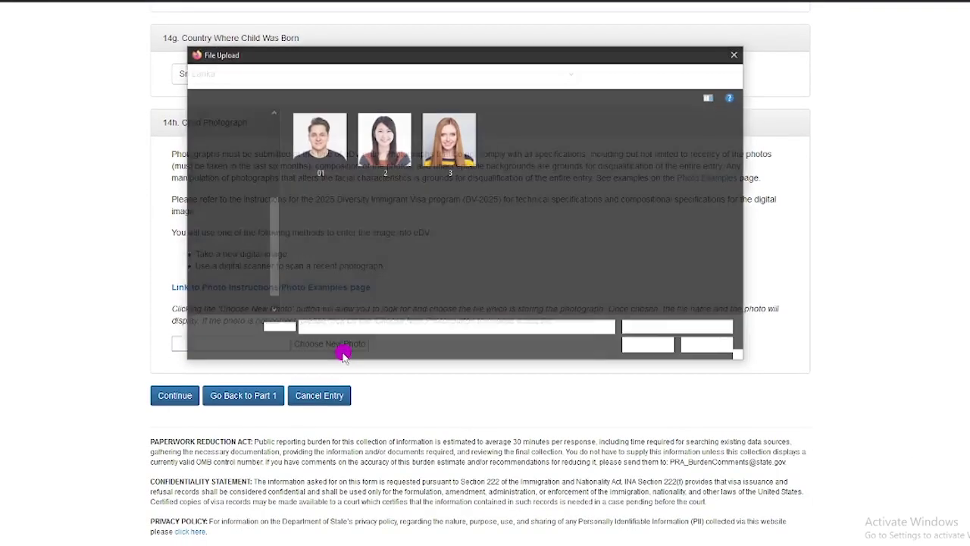
pyautogui.doubleClick(448, 140)
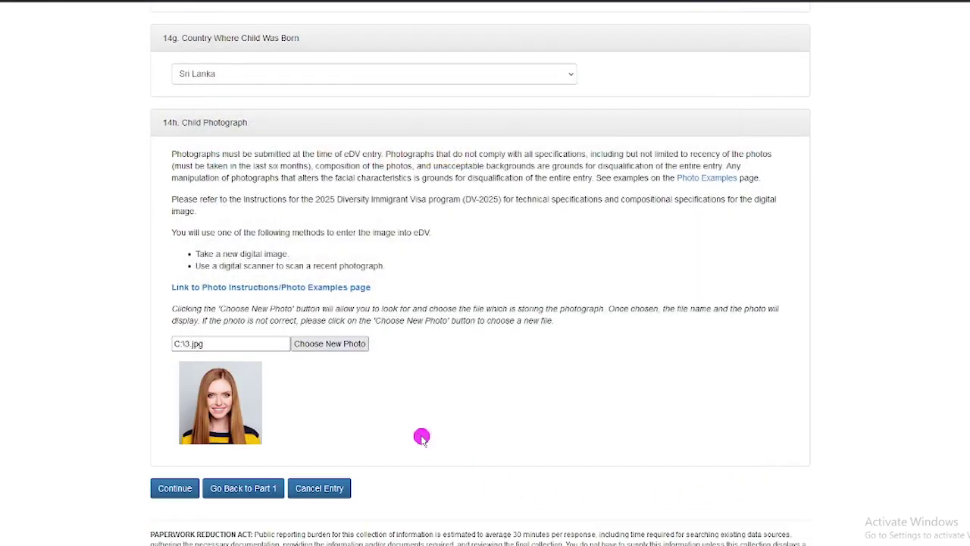
pyautogui.scroll(-2, 421, 436)
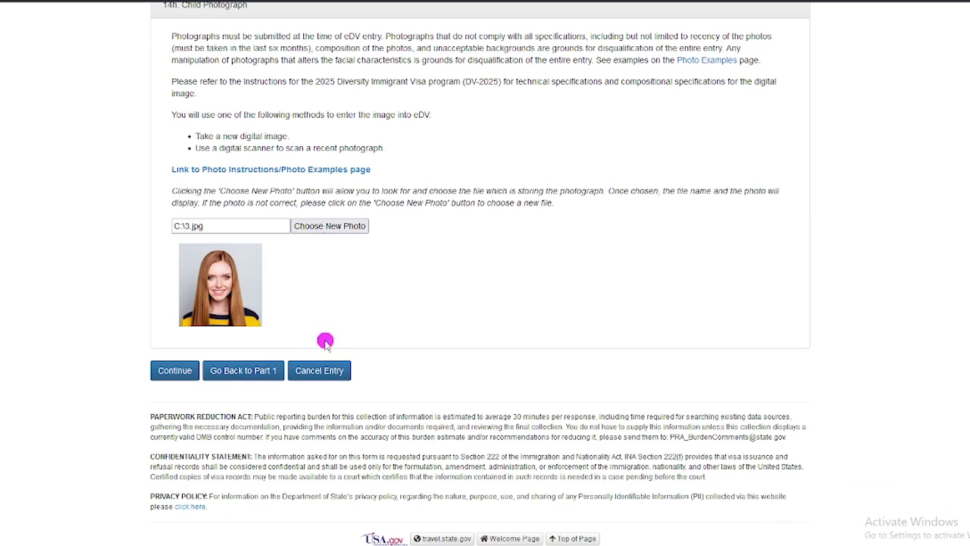
# Step: Check the Part Two answers and submit them to reach the review summary
pyautogui.scroll(10, 324, 341)
pyautogui.scroll(4, 310, 326)
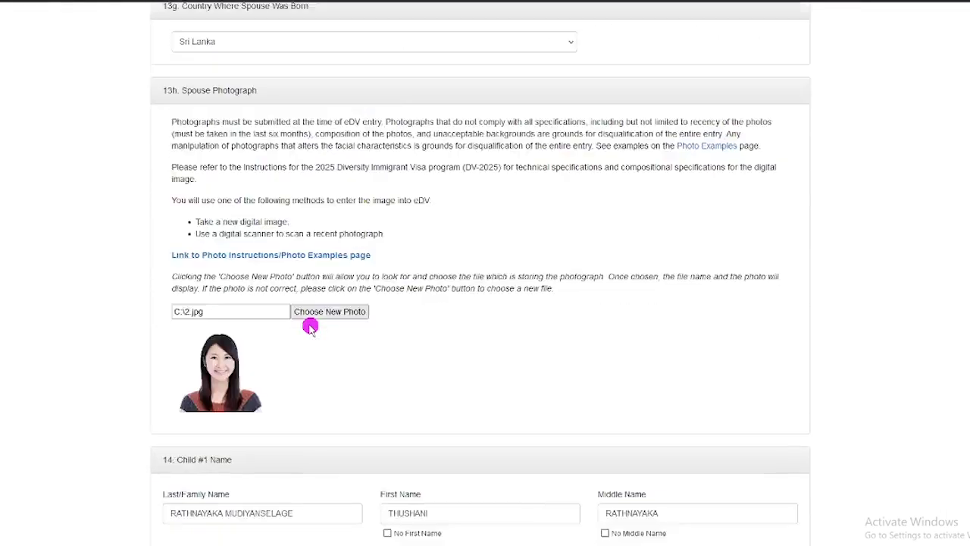
pyautogui.scroll(-7, 300, 329)
pyautogui.scroll(-7, 288, 330)
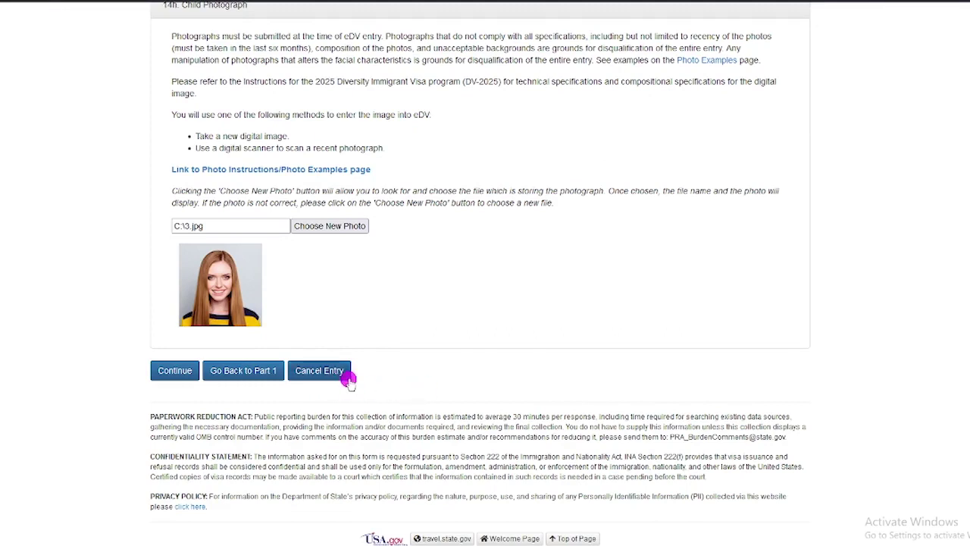
pyautogui.click(176, 371)
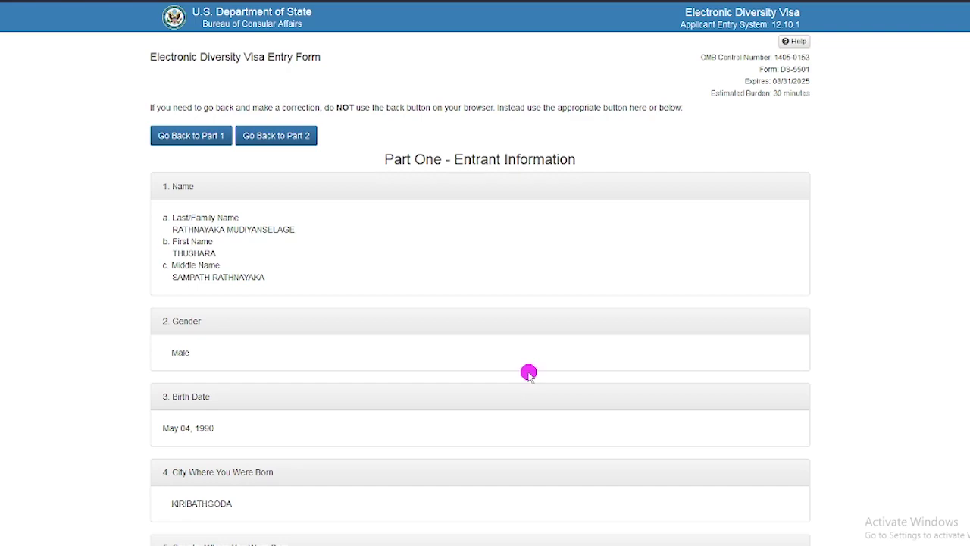
pyautogui.scroll(-1, 528, 373)
pyautogui.scroll(-1, 527, 374)
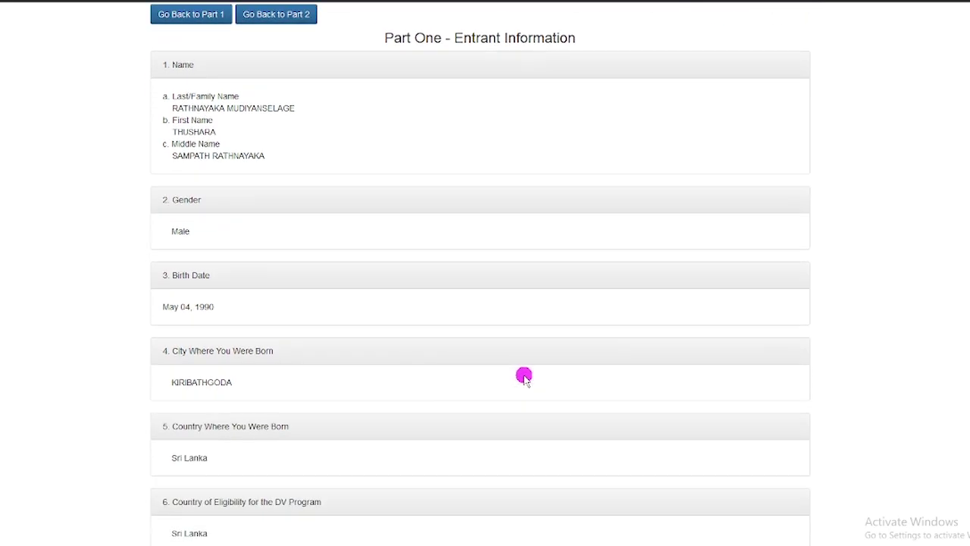
pyautogui.scroll(2, 523, 376)
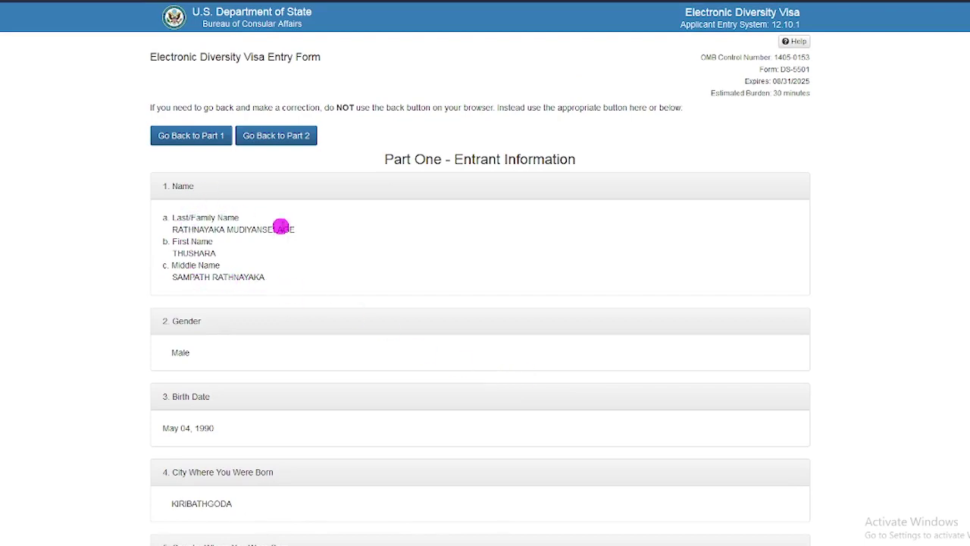
pyautogui.scroll(-10, 280, 225)
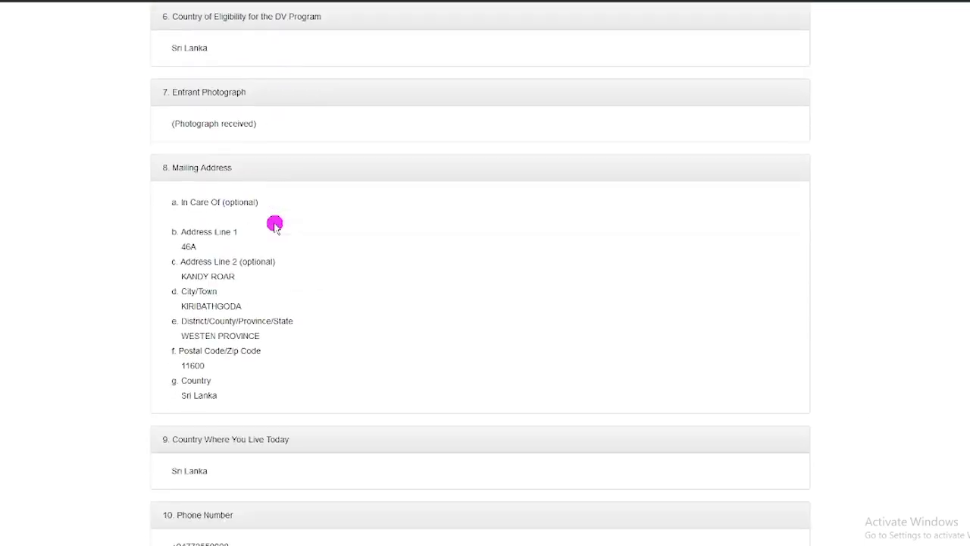
pyautogui.scroll(4, 273, 225)
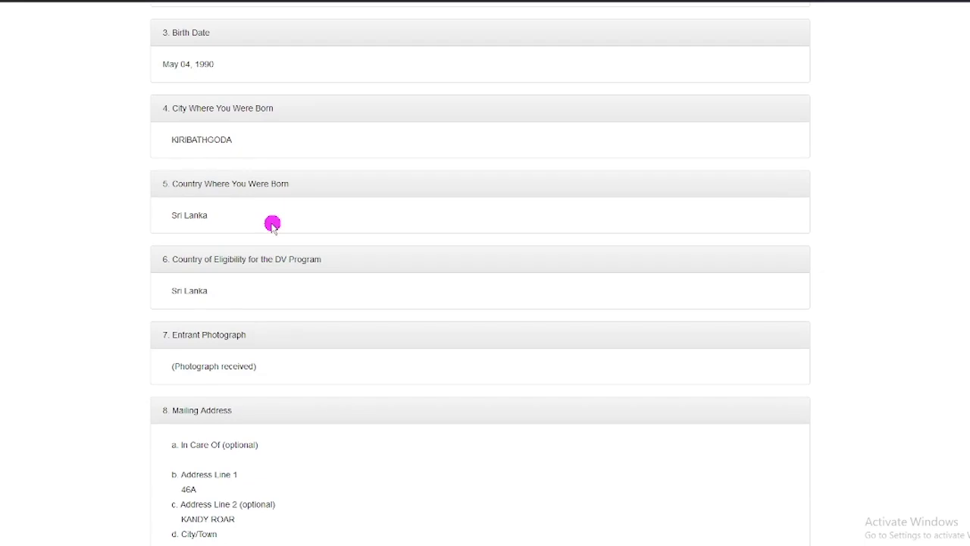
pyautogui.scroll(-9, 271, 223)
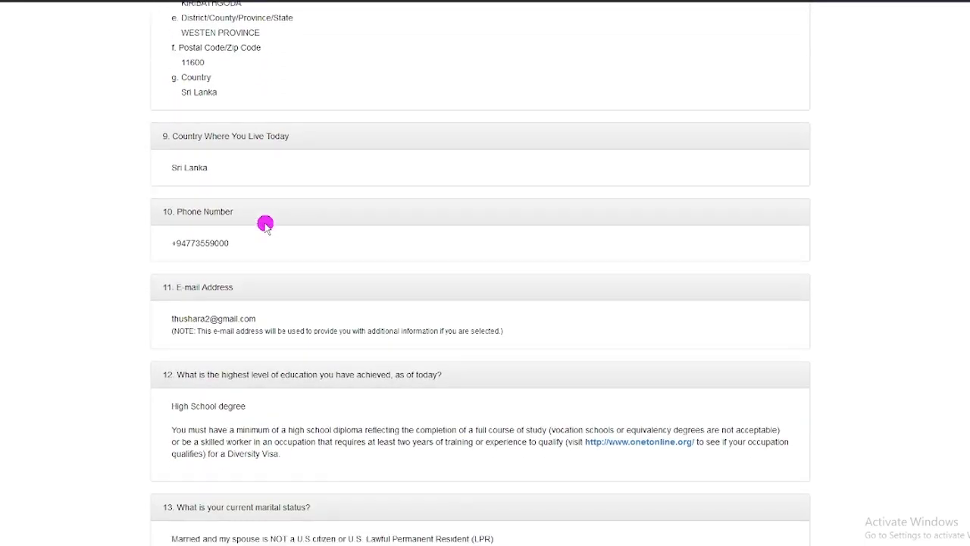
pyautogui.scroll(-8, 265, 225)
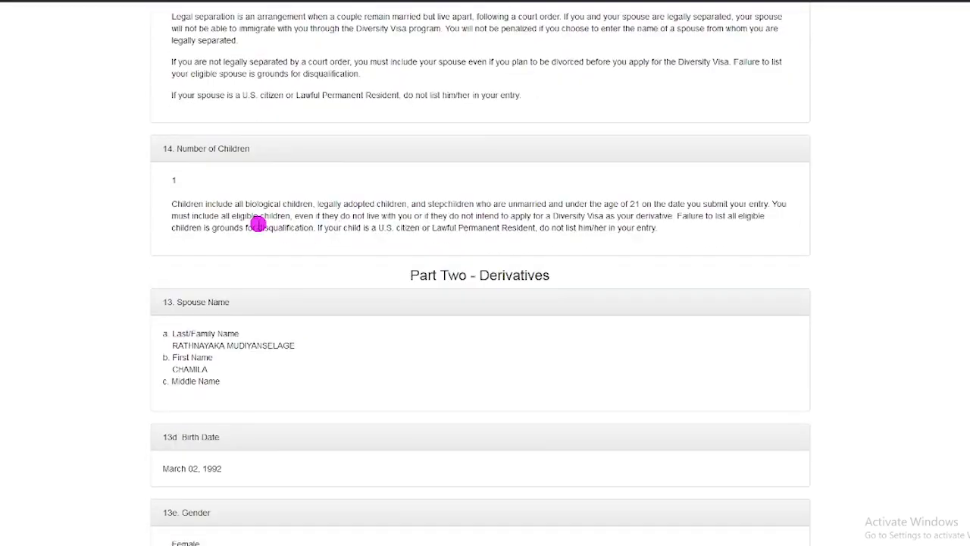
pyautogui.scroll(-14, 257, 224)
pyautogui.scroll(20, 252, 227)
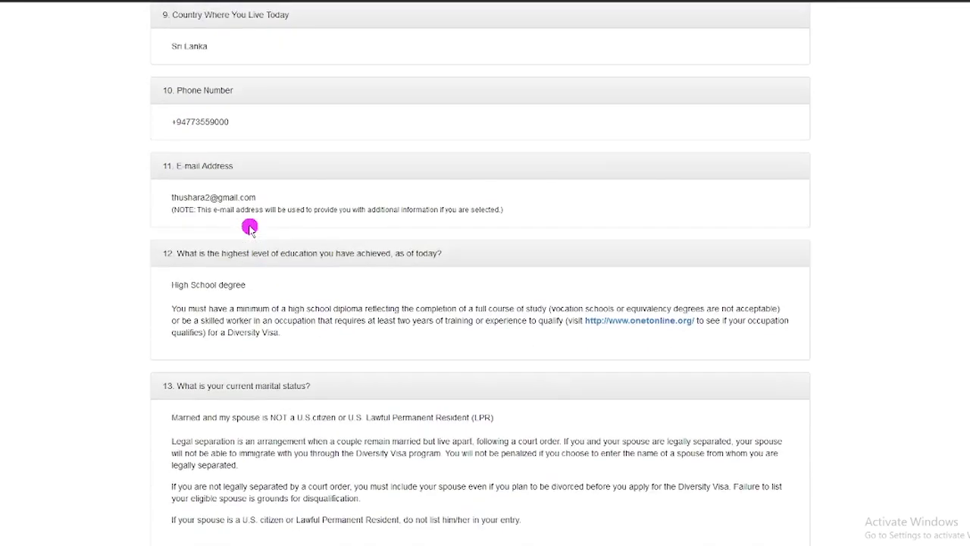
pyautogui.scroll(18, 250, 227)
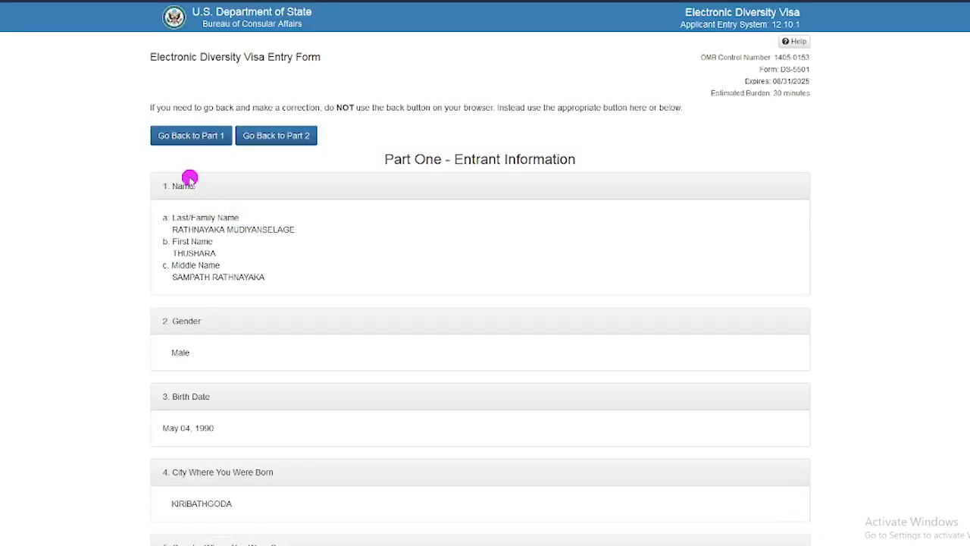